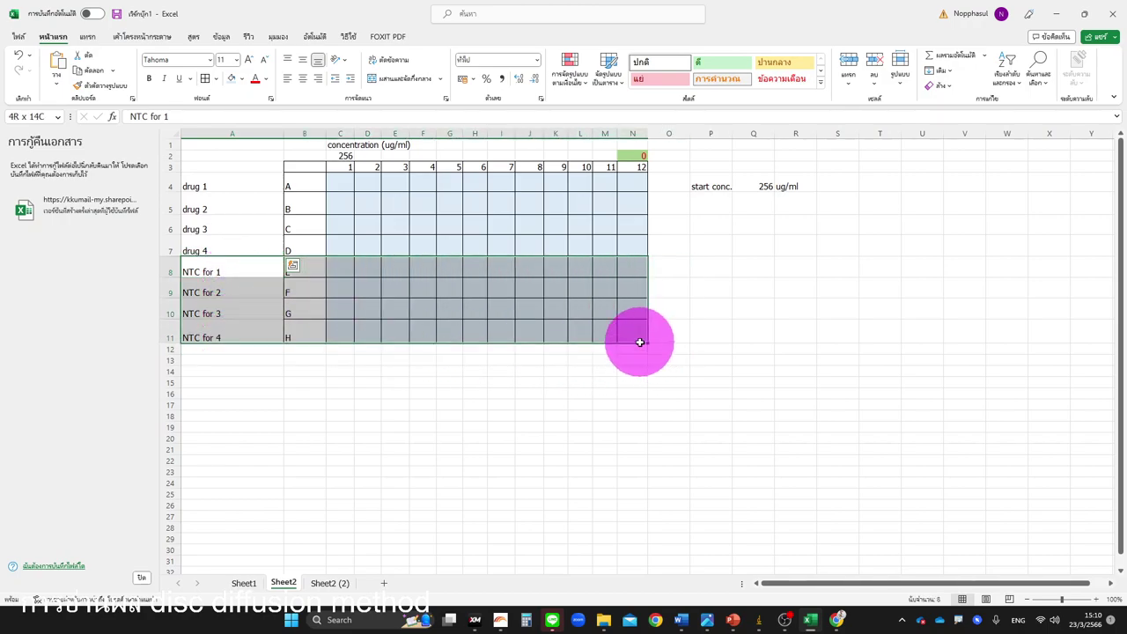
# Highlight the NTC rows E to H and the column 12 wells of drugs 1 to 4 for review
pyautogui.click(522, 388)
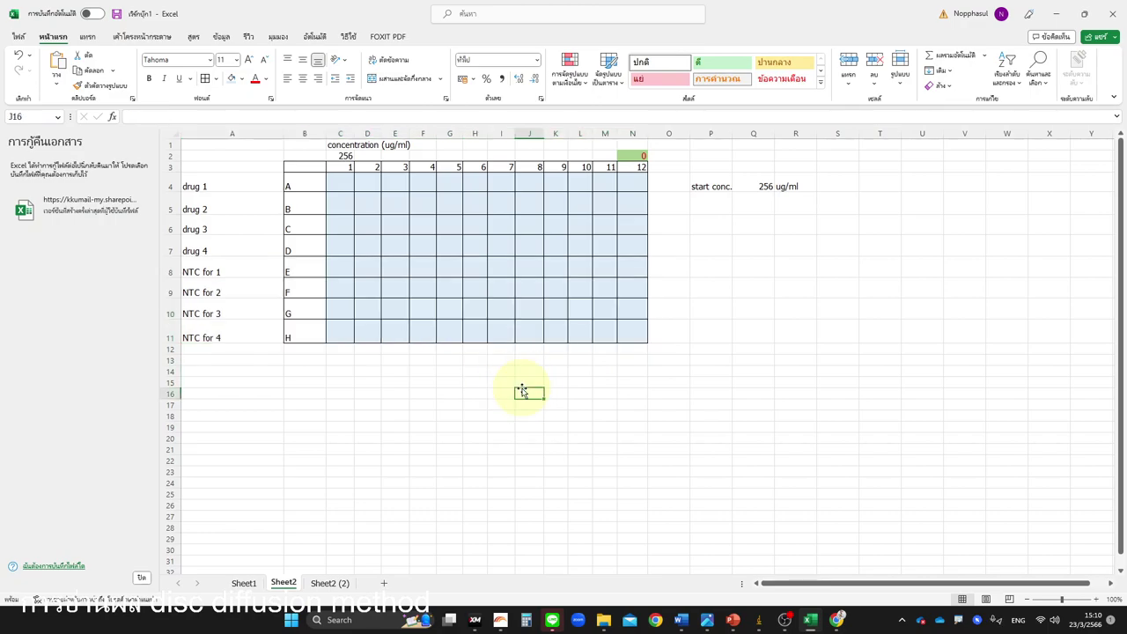
pyautogui.moveTo(301, 262); pyautogui.dragTo(602, 329)
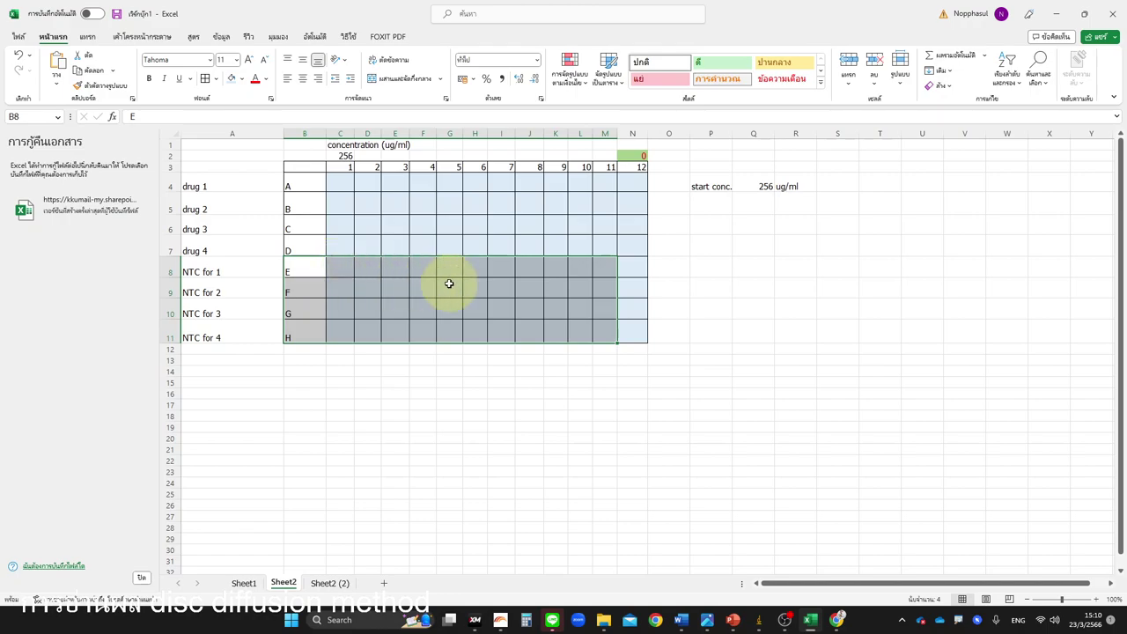
pyautogui.click(676, 392)
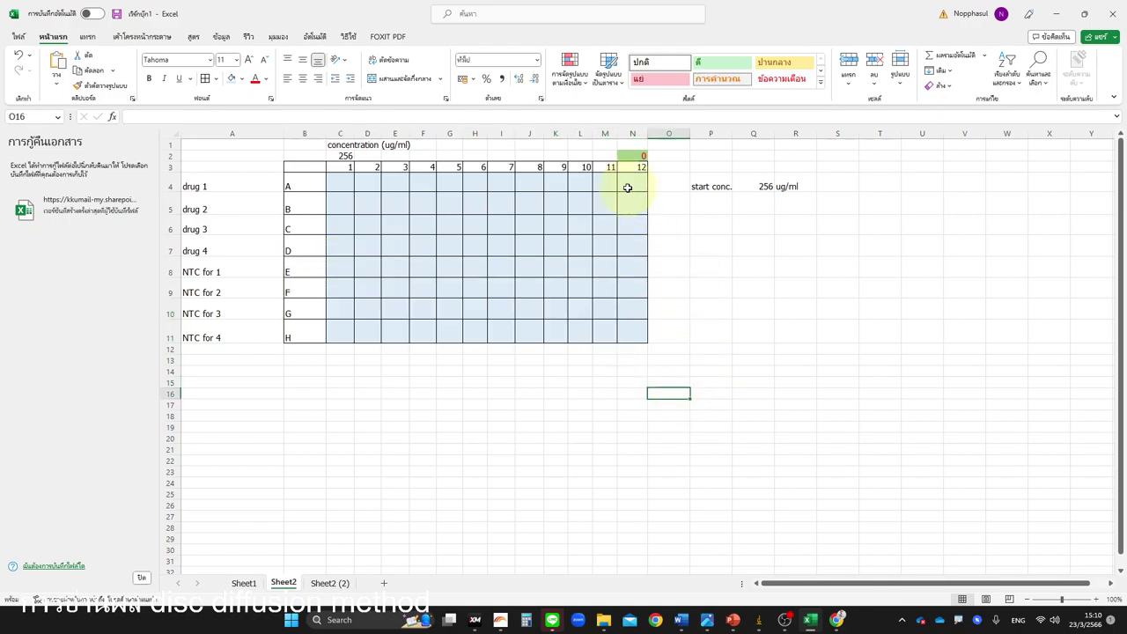
pyautogui.moveTo(628, 182); pyautogui.dragTo(625, 252)
pyautogui.click(629, 244)
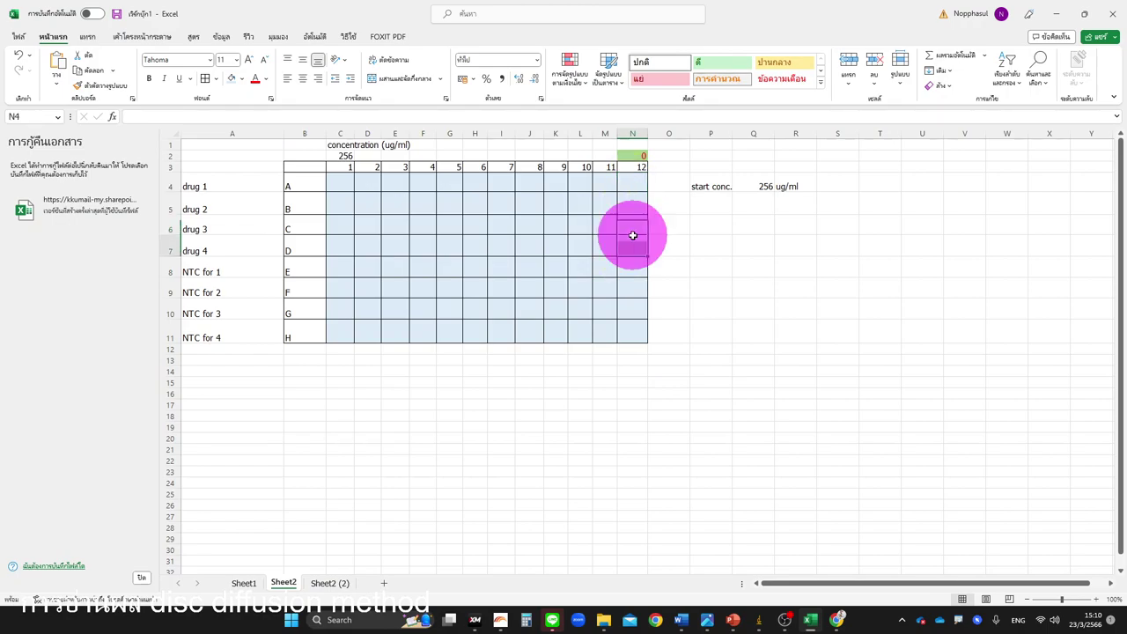
pyautogui.moveTo(629, 186); pyautogui.dragTo(627, 248)
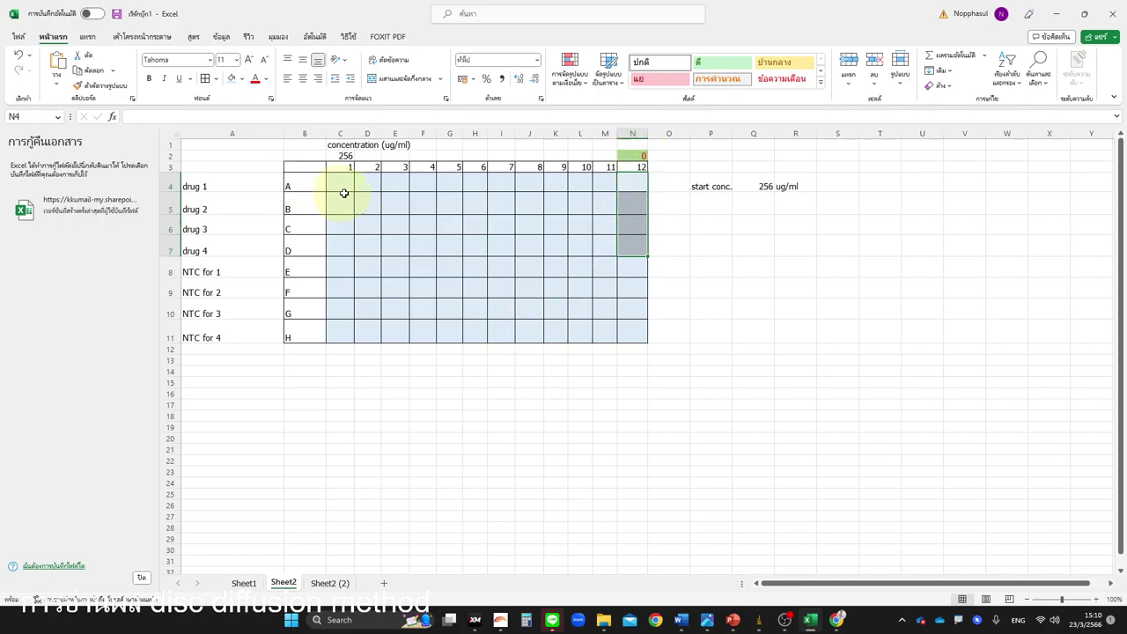
# Enter the formula =C2/2 in cell D2 to halve the starting concentration for well column 2
pyautogui.click(345, 155)
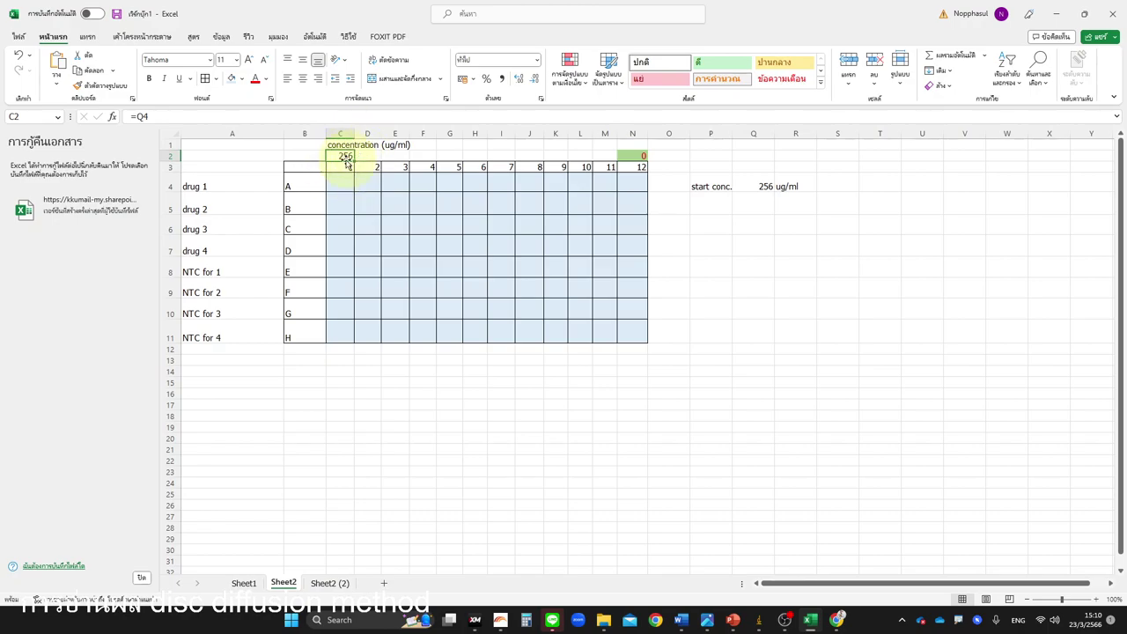
pyautogui.click(362, 156)
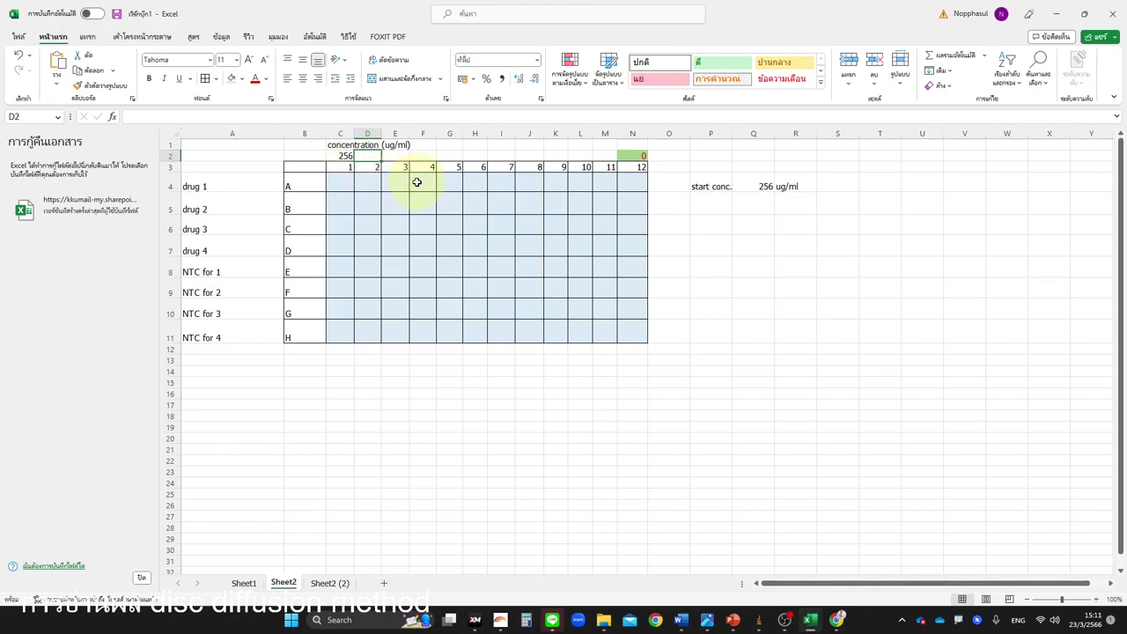
pyautogui.click(317, 128)
pyautogui.write('=2')
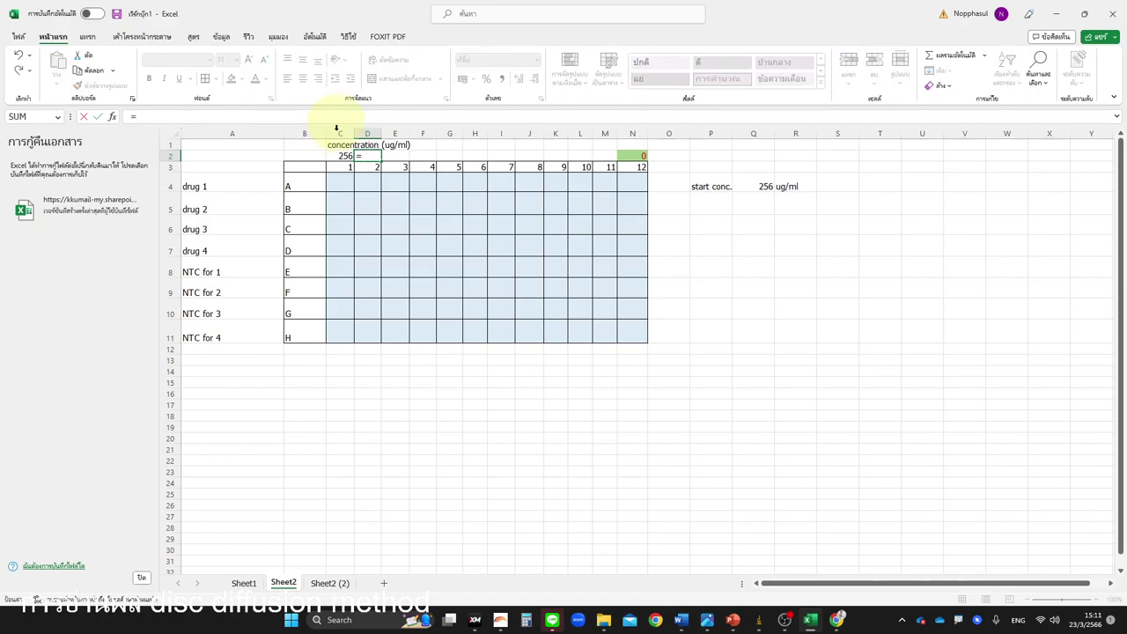
pyautogui.click(342, 155)
pyautogui.write('/2')
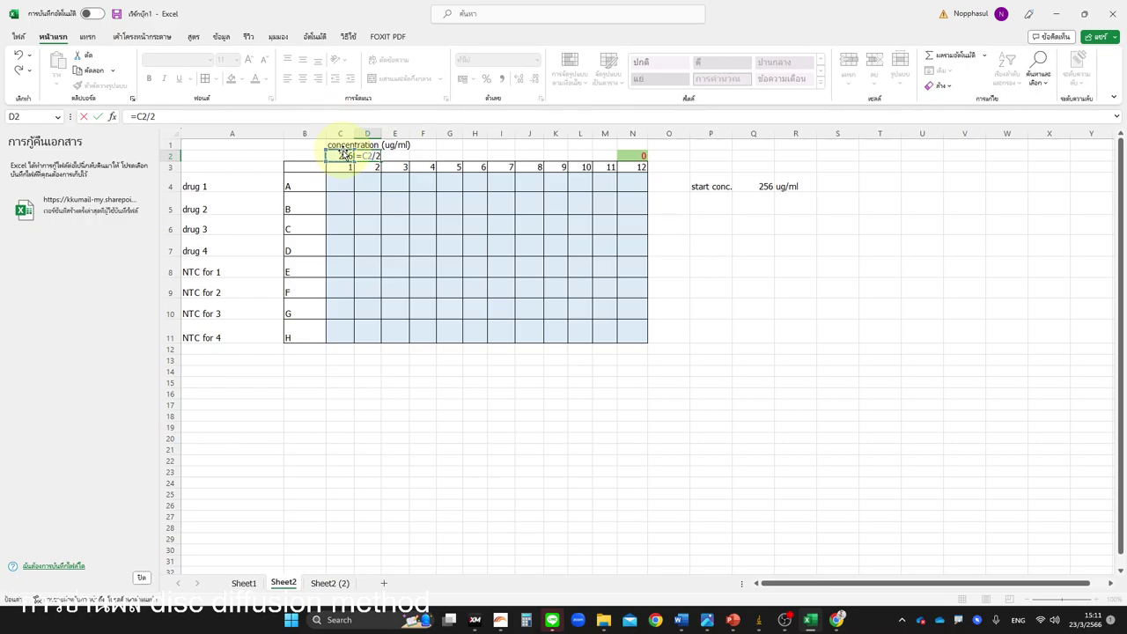
pyautogui.press('Return')
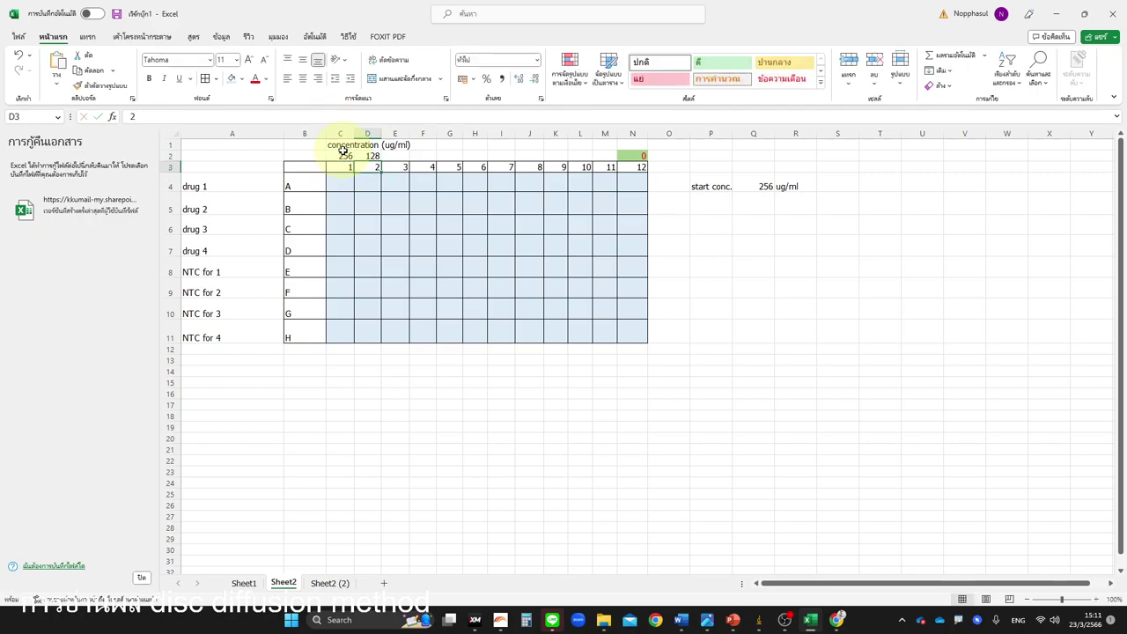
# Fill the halving formula from D2 across row 2 to M2, covering well columns 2 to 11
pyautogui.click(376, 154)
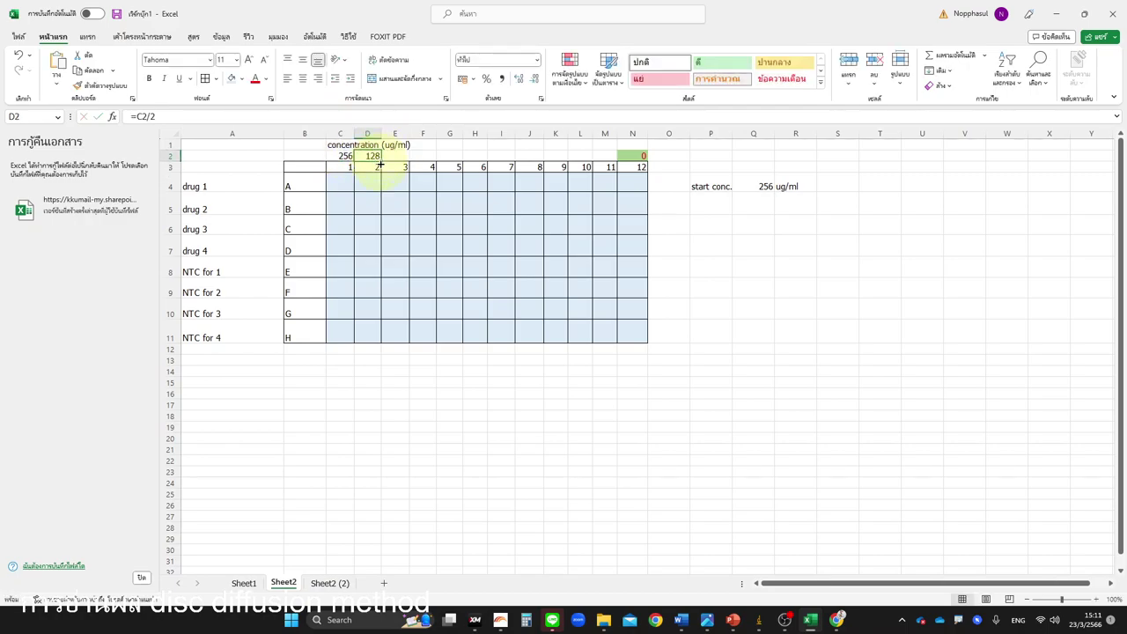
pyautogui.moveTo(381, 162); pyautogui.dragTo(606, 160)
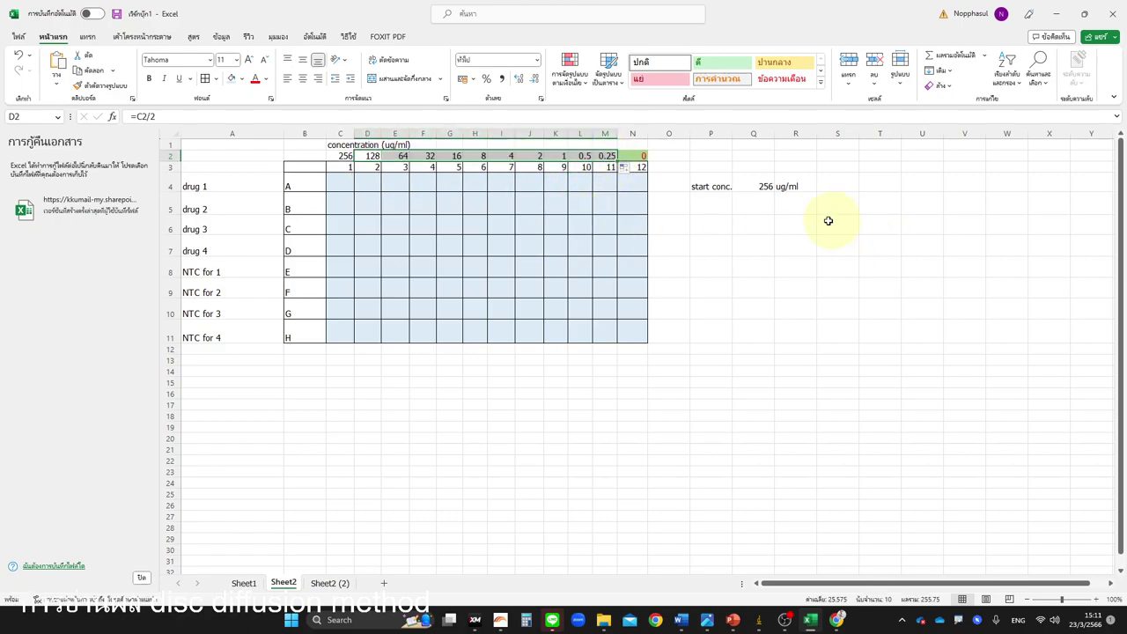
pyautogui.click(372, 241)
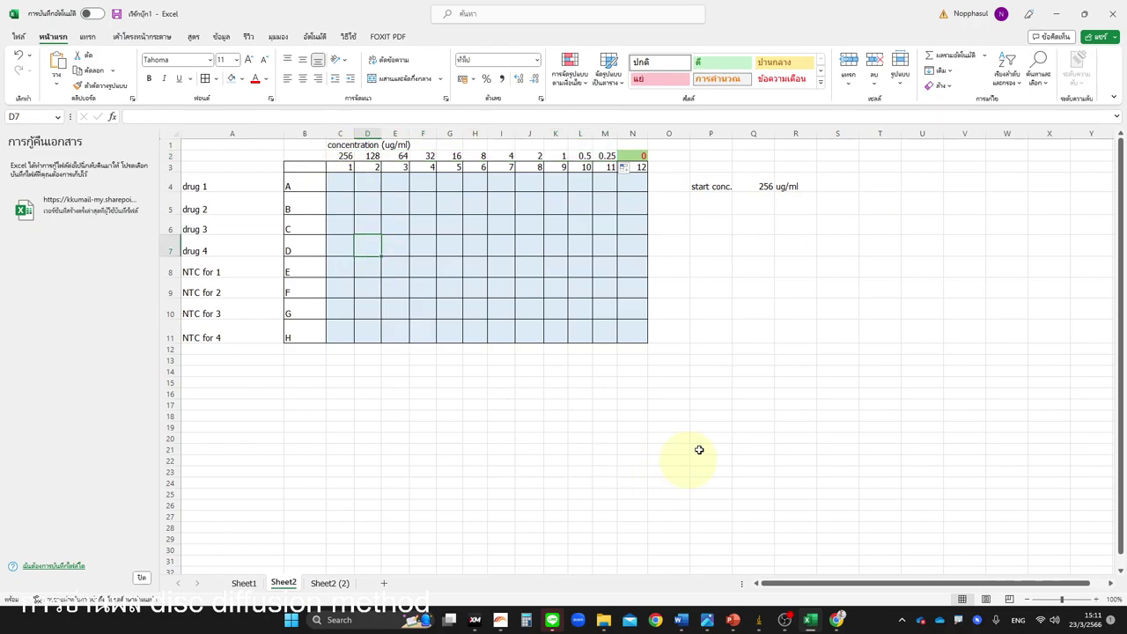
# Try a start concentration of 512 ug/ml in cell Q4
pyautogui.click(342, 159)
pyautogui.click(752, 186)
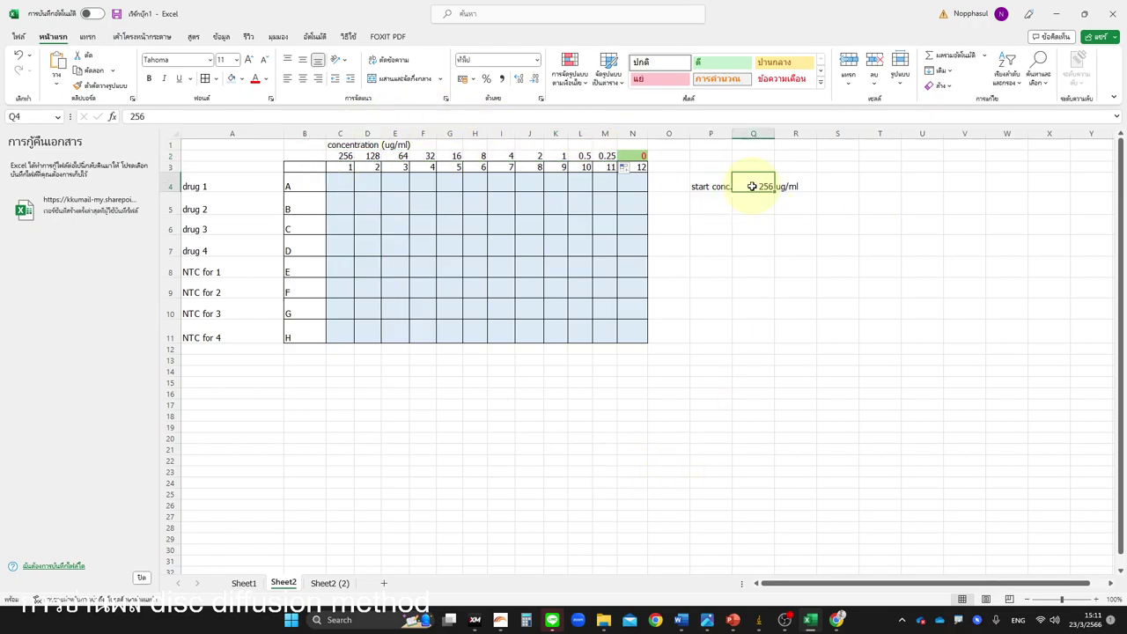
pyautogui.write('512')
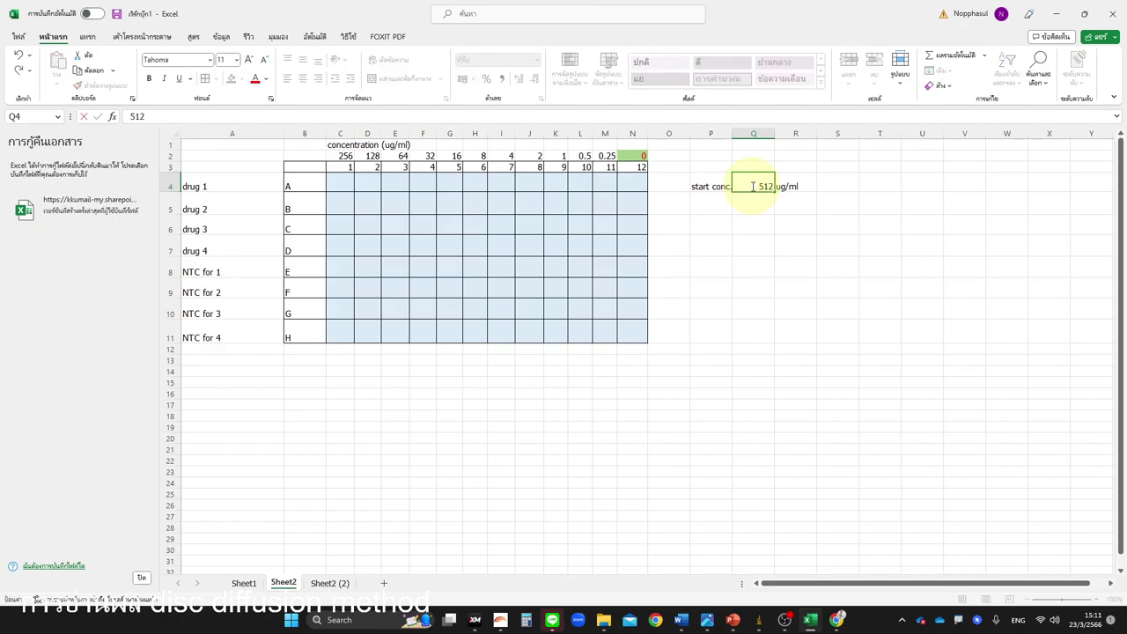
pyautogui.press('Return')
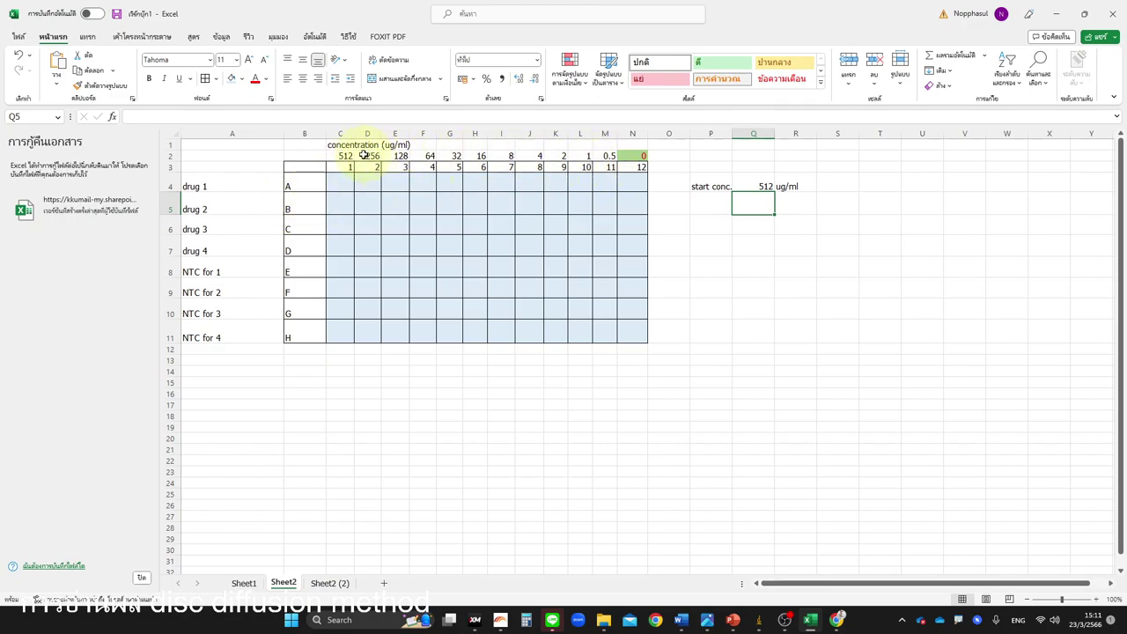
# Try start concentrations of 64 and 32 ug/ml in cell Q4
pyautogui.click(745, 189)
pyautogui.write('6')
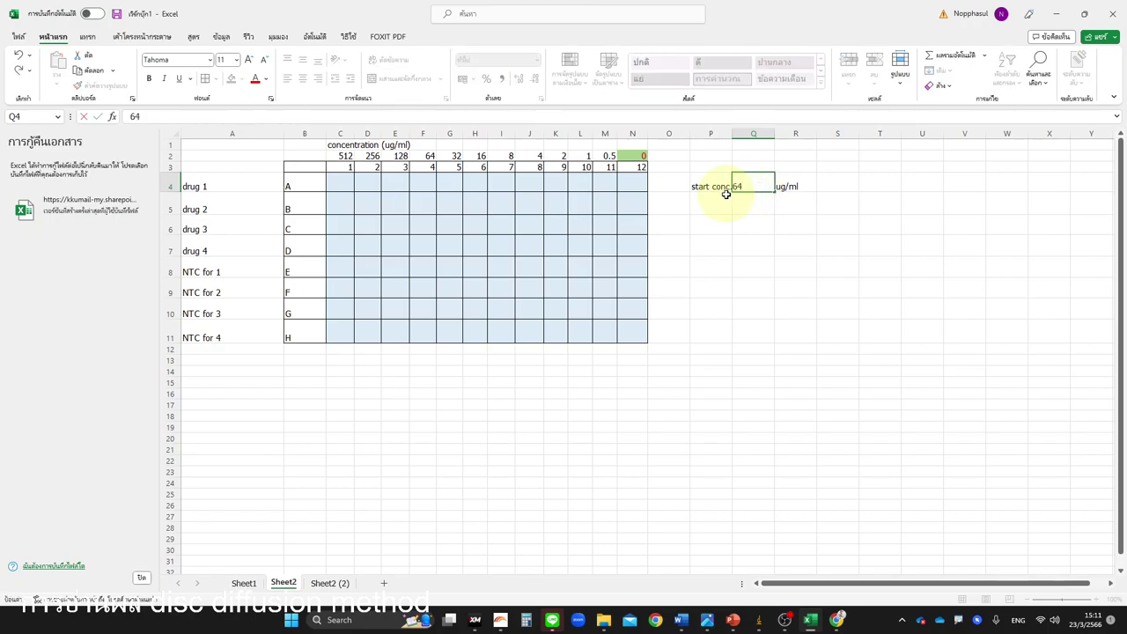
pyautogui.write('4')
pyautogui.press('Return')
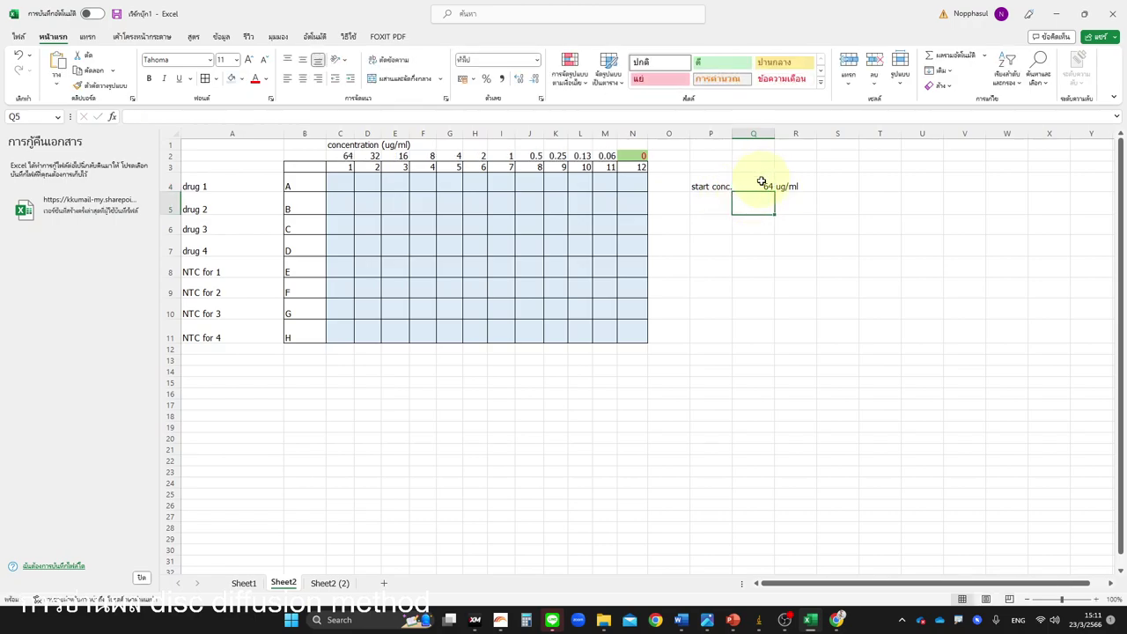
pyautogui.click(762, 182)
pyautogui.write('32')
pyautogui.press('Return')
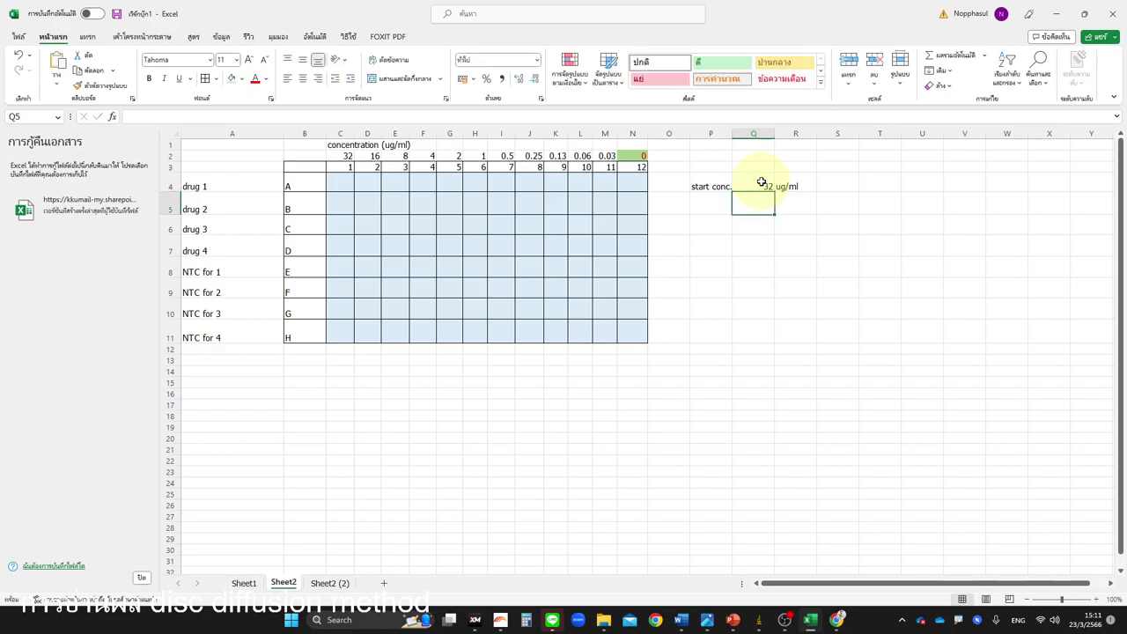
# Set the start concentration in cell Q4 to 1024 ug/ml
pyautogui.click(761, 182)
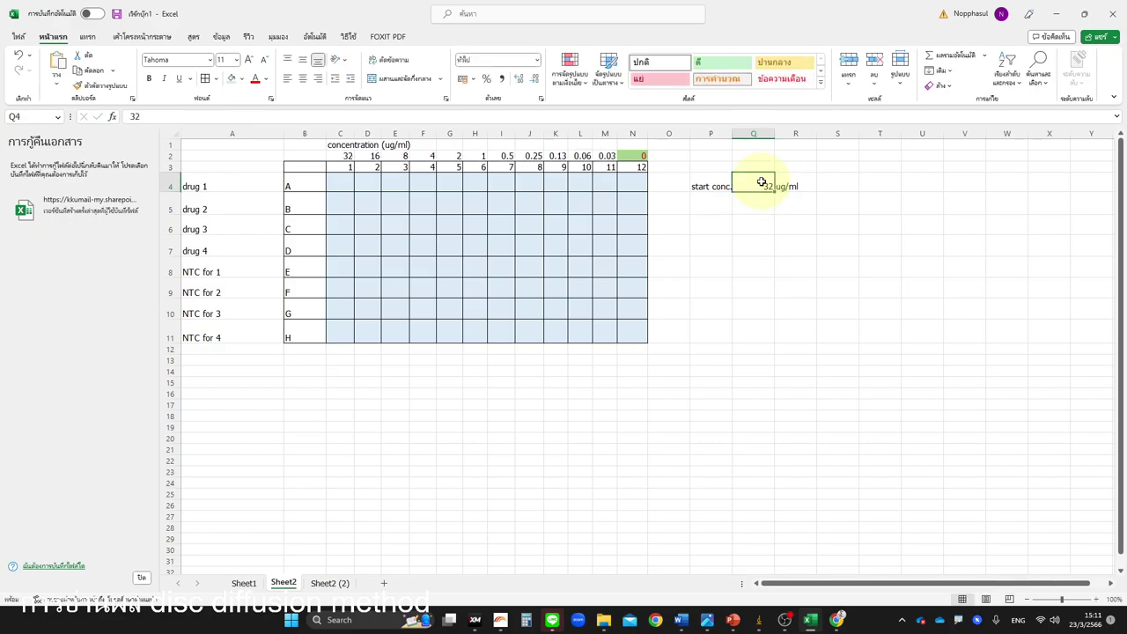
pyautogui.write('1024')
pyautogui.press('Return')
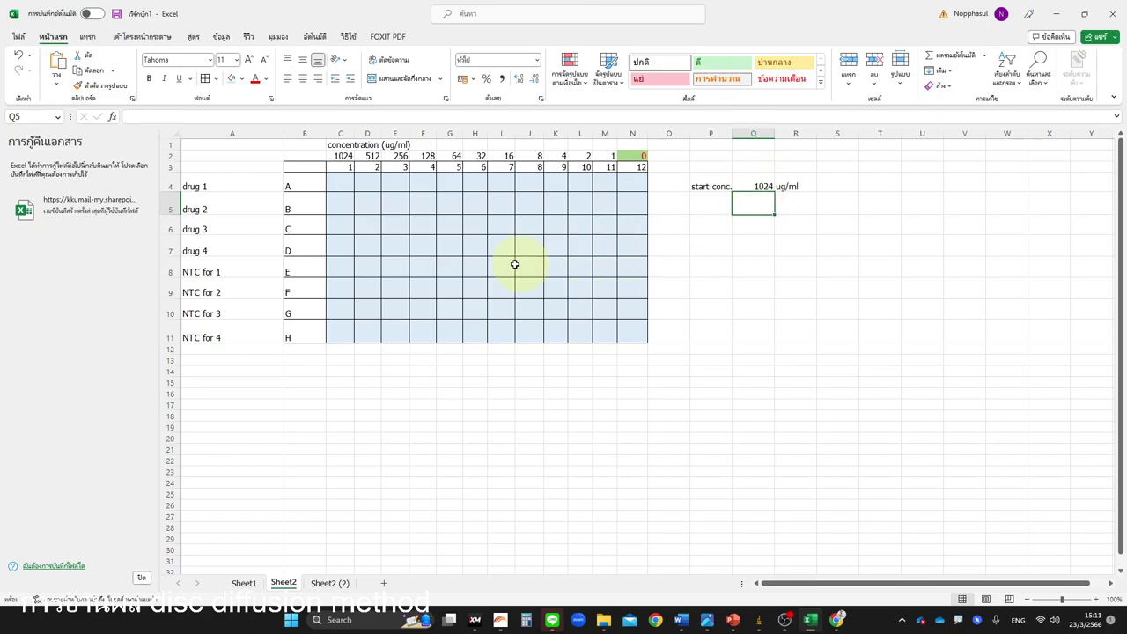
# Enter the unit mg/L in cell F1, beside the concentration (ug/ml) heading
pyautogui.click(399, 145)
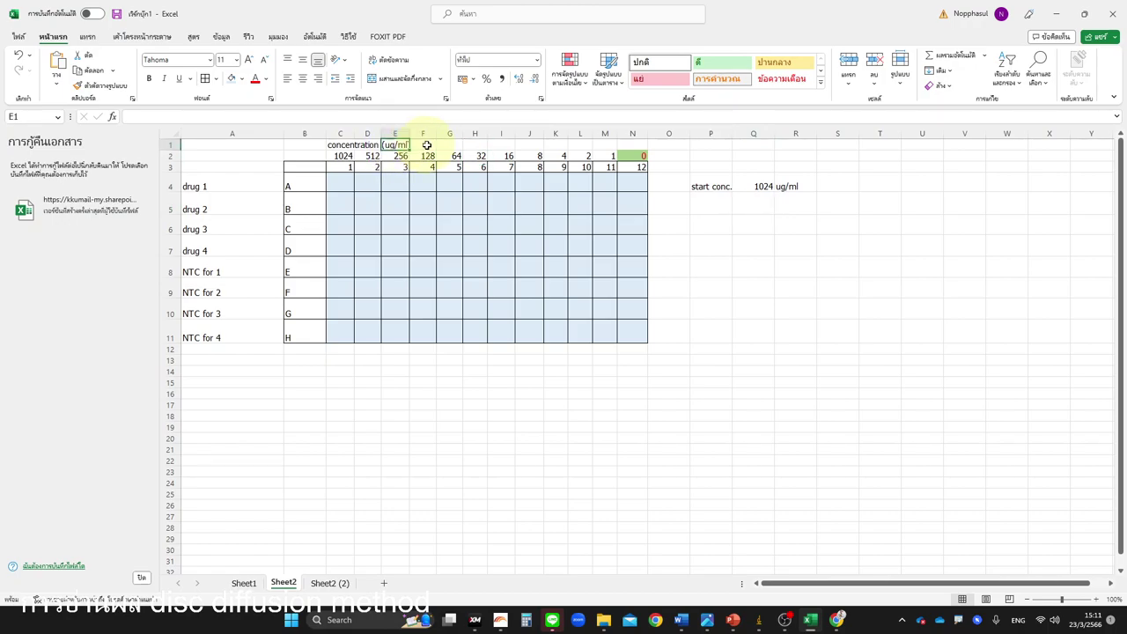
pyautogui.click(426, 145)
pyautogui.write('mh')
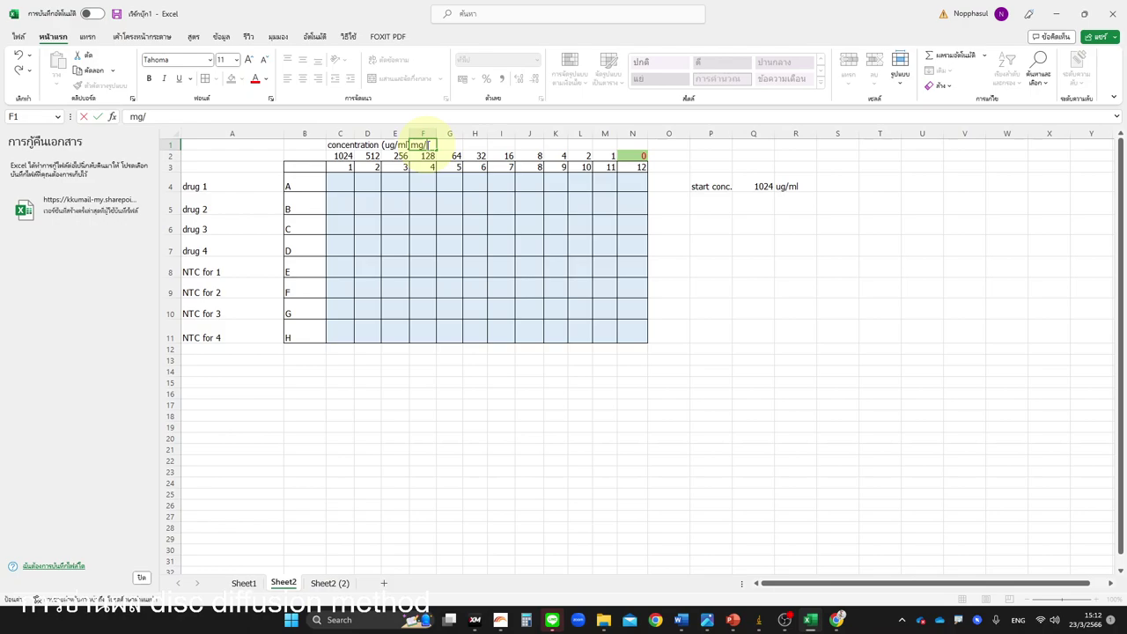
pyautogui.write('/L')
pyautogui.press('Return')
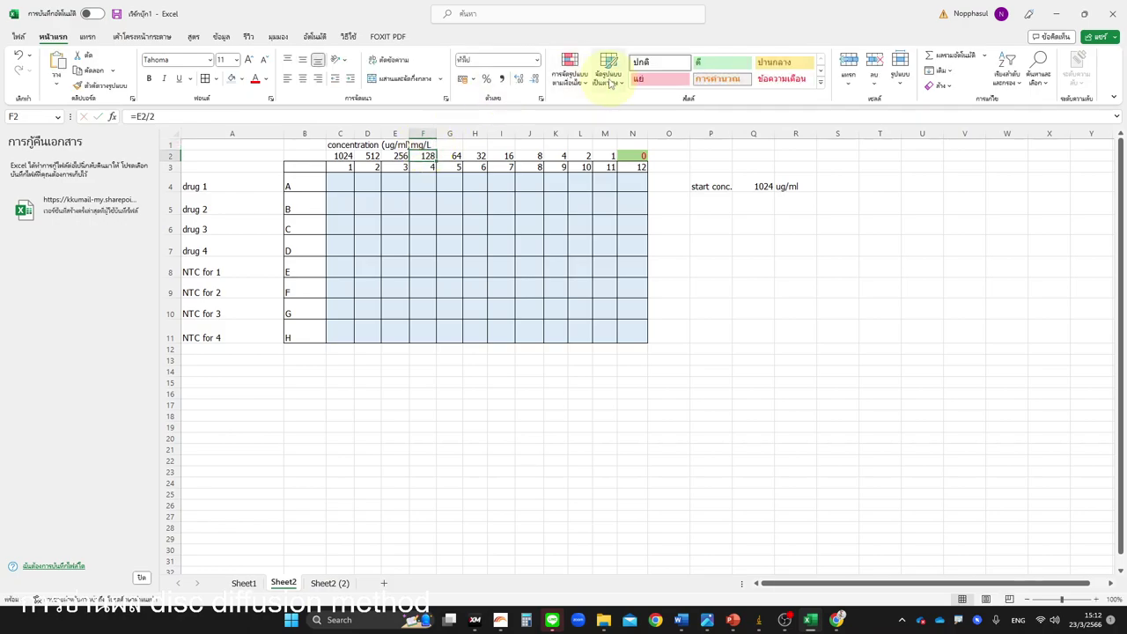
# Compare the ug/ml and mg/L unit labels and examine the concentrations of well columns 1 to 3
pyautogui.click(402, 145)
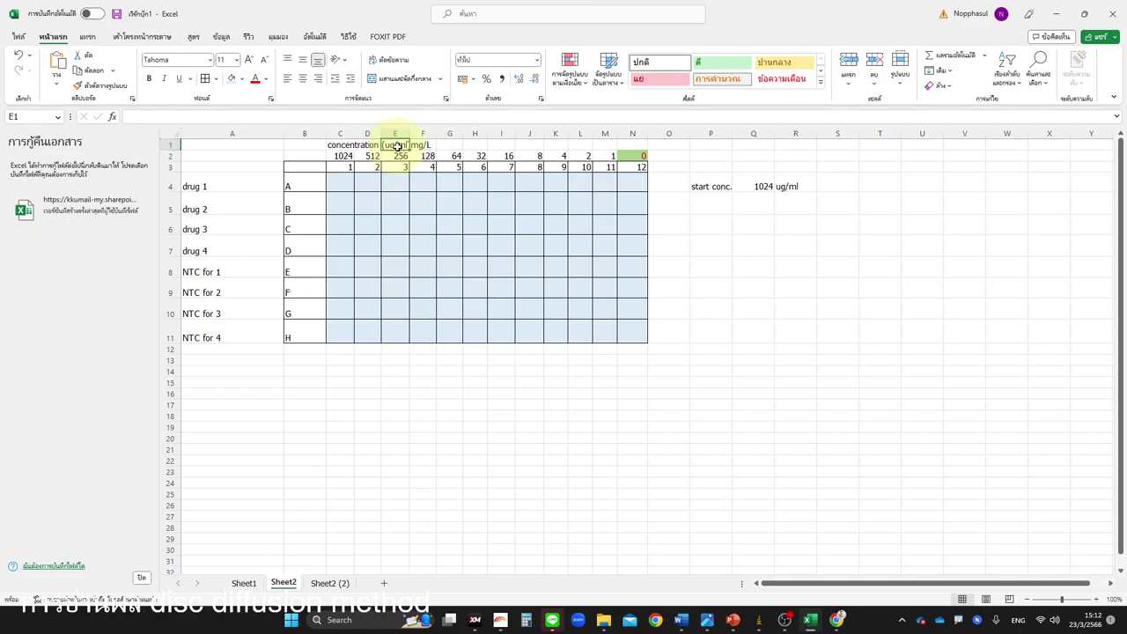
pyautogui.click(415, 145)
pyautogui.click(396, 145)
pyautogui.click(420, 145)
pyautogui.click(400, 145)
pyautogui.click(420, 145)
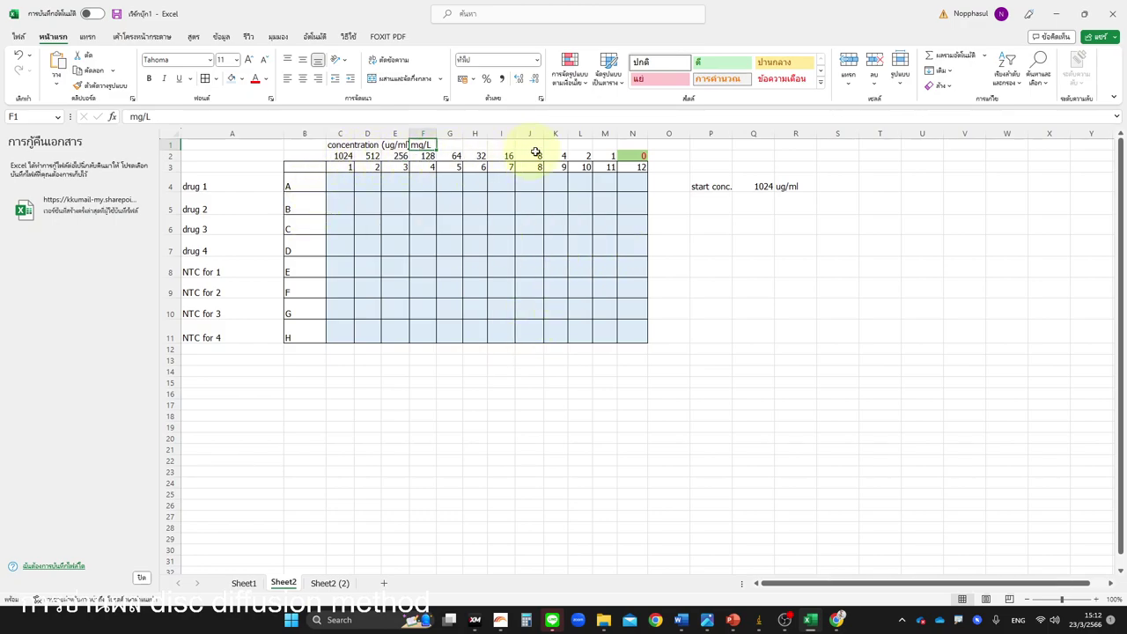
pyautogui.moveTo(343, 156); pyautogui.dragTo(342, 337)
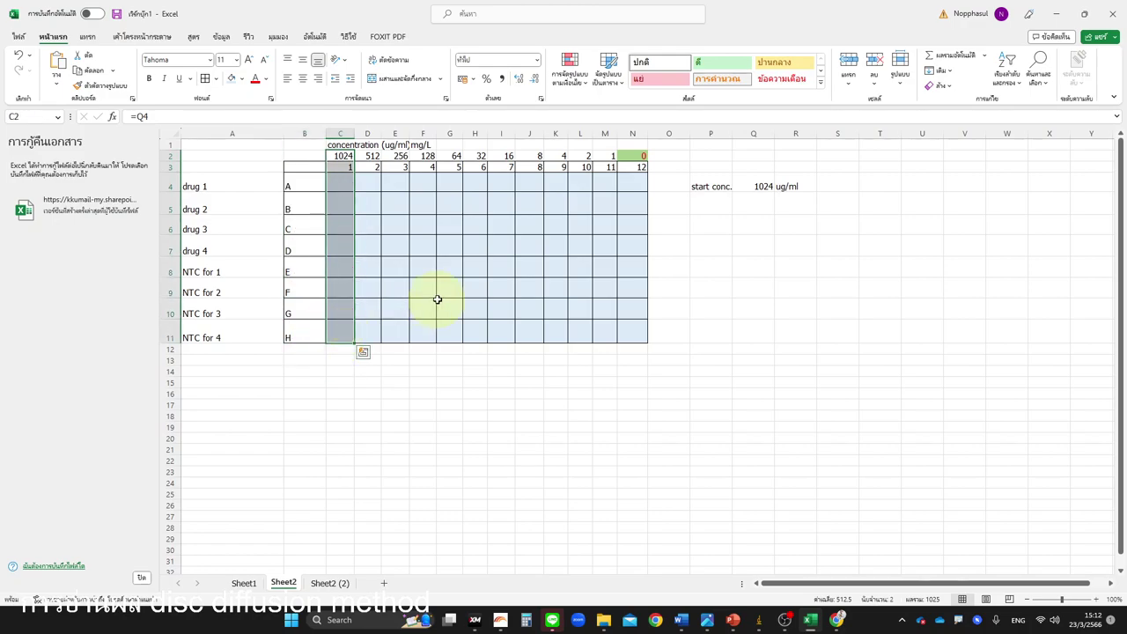
pyautogui.moveTo(370, 156); pyautogui.dragTo(359, 337)
pyautogui.moveTo(395, 155); pyautogui.dragTo(385, 332)
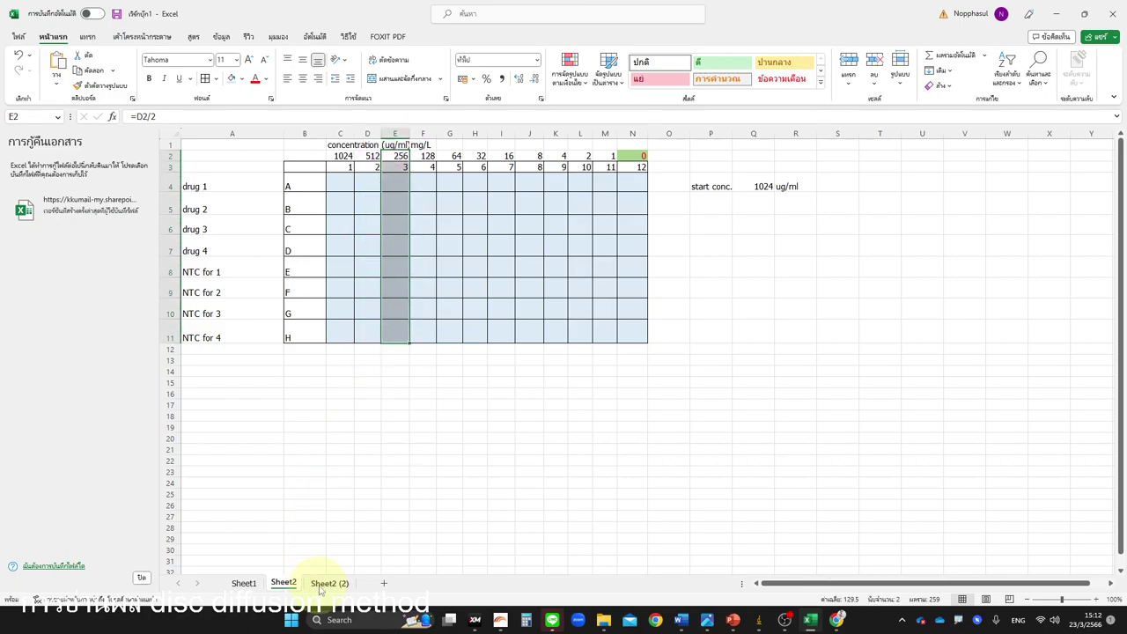
# On Sheet2 (2), label cell K4 in the drug 1 row as MIC, under the 4 ug/ml concentration
pyautogui.click(320, 586)
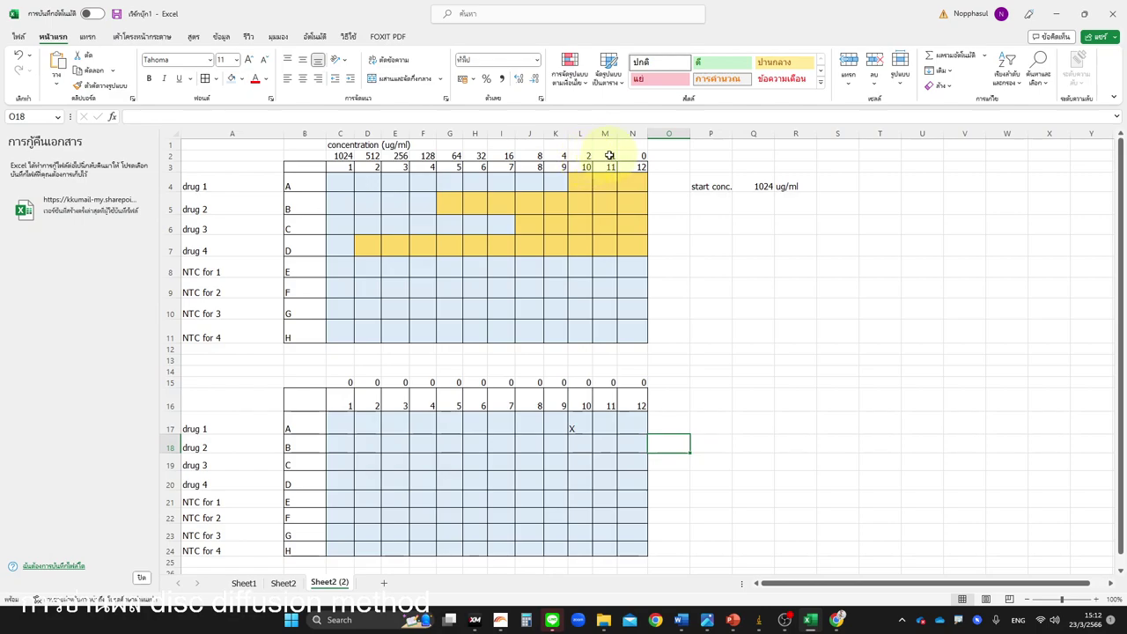
pyautogui.click(555, 185)
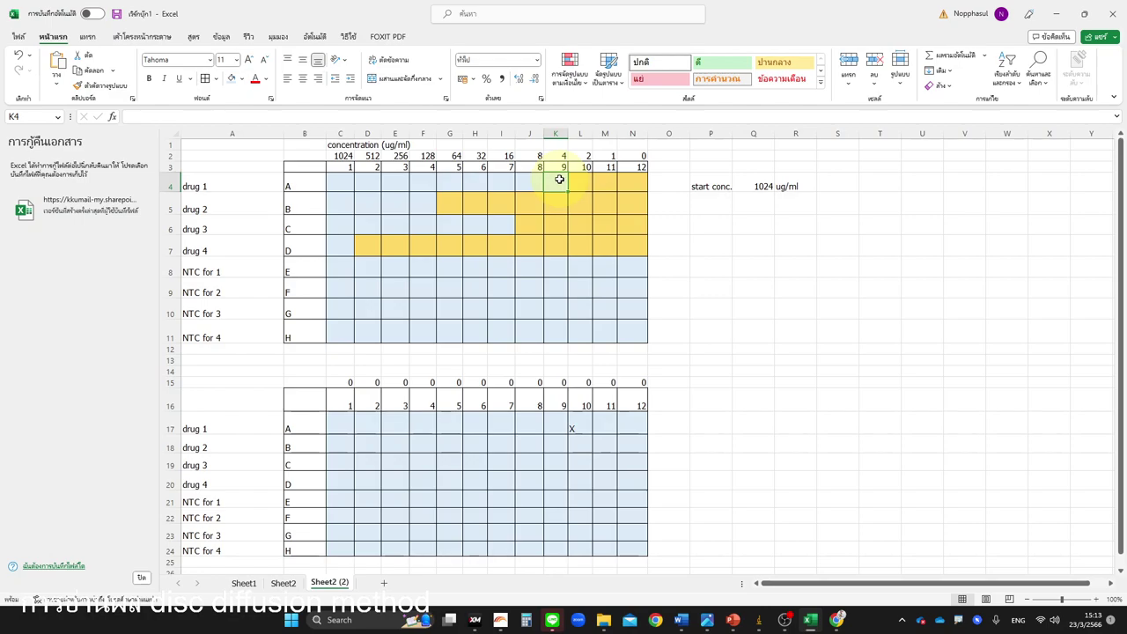
pyautogui.write('MIC')
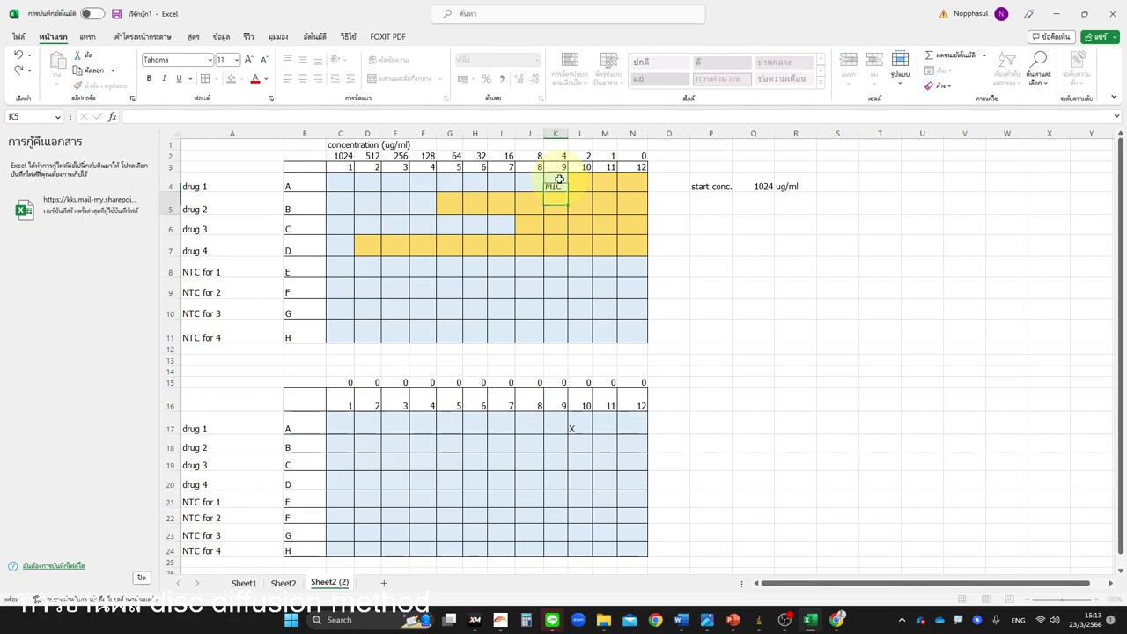
pyautogui.hotkey('ctrl', 'Return')
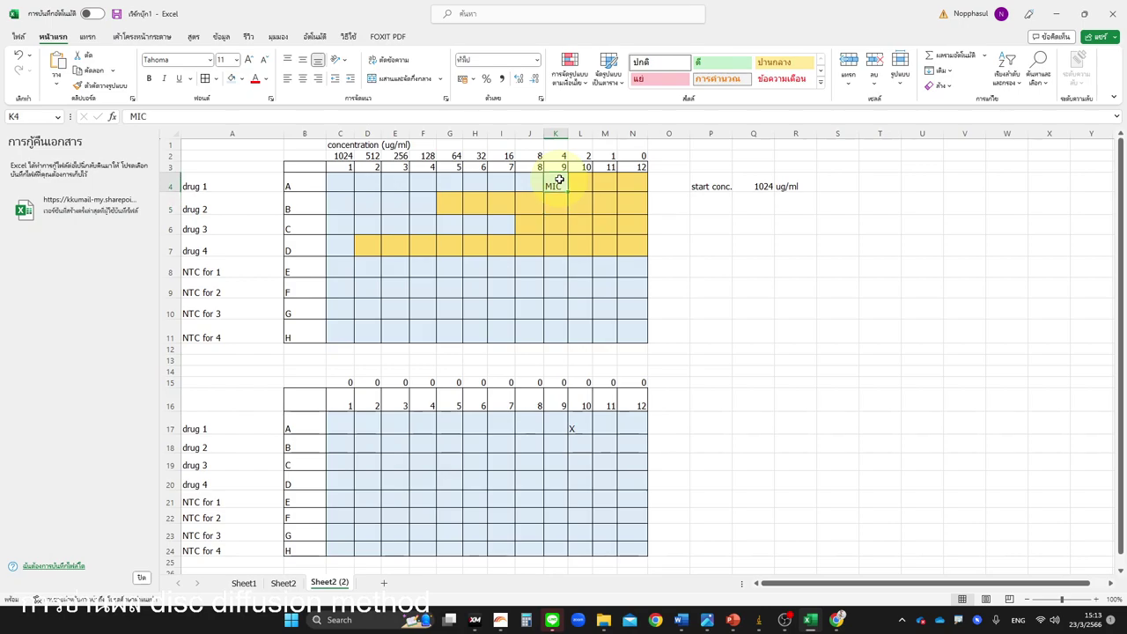
# Copy the MIC label from K4 to cell I6 in the drug 3 row, under 16 ug/ml
pyautogui.hotkey('ctrl', 'c')
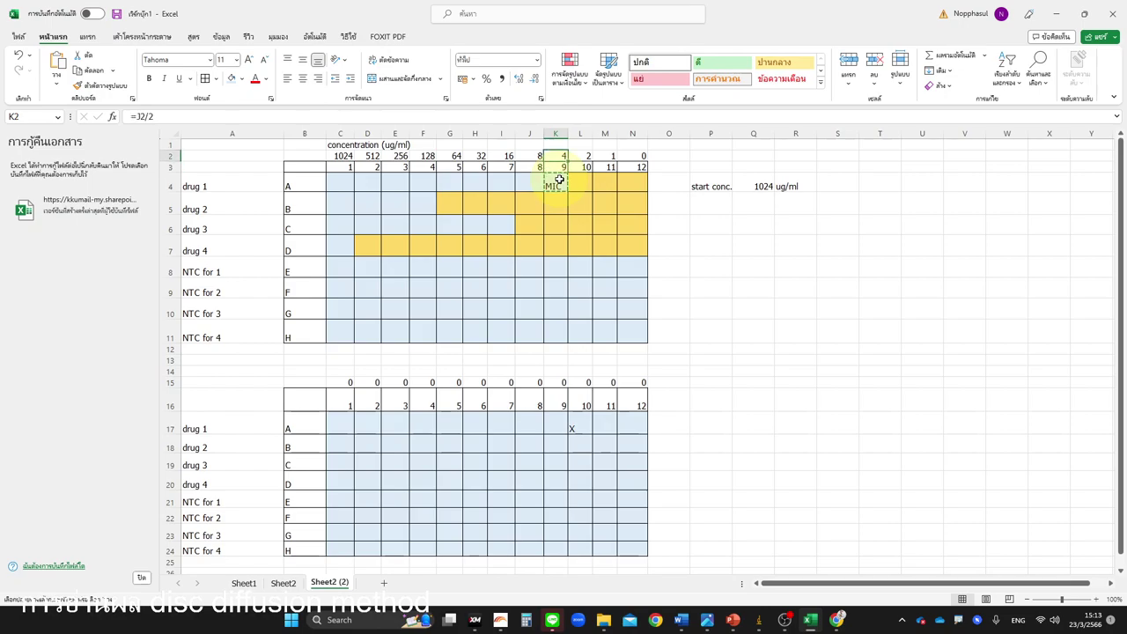
pyautogui.press('Down')
pyautogui.press('Down')
pyautogui.press('Left')
pyautogui.press('Left')
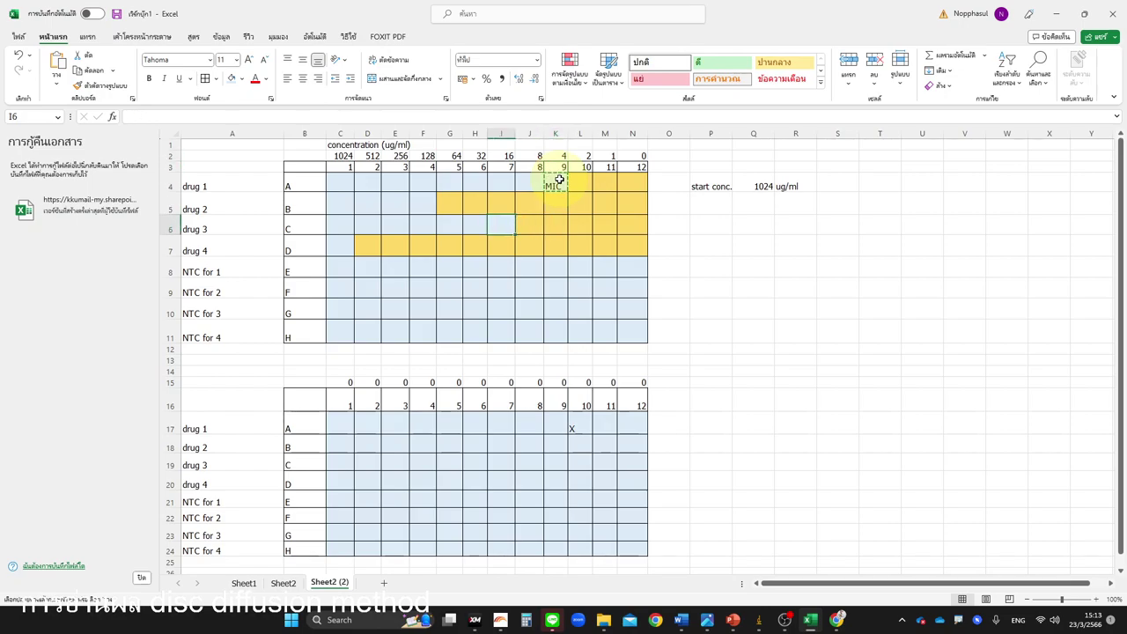
pyautogui.hotkey('ctrl', 'v')
# Copy the MIC label into cell F5 in the drug 2 row, under the 128 ug/ml concentration
pyautogui.press('Down')
pyautogui.press('Left')
pyautogui.press('Left')
pyautogui.press('Left')
pyautogui.press('Left')
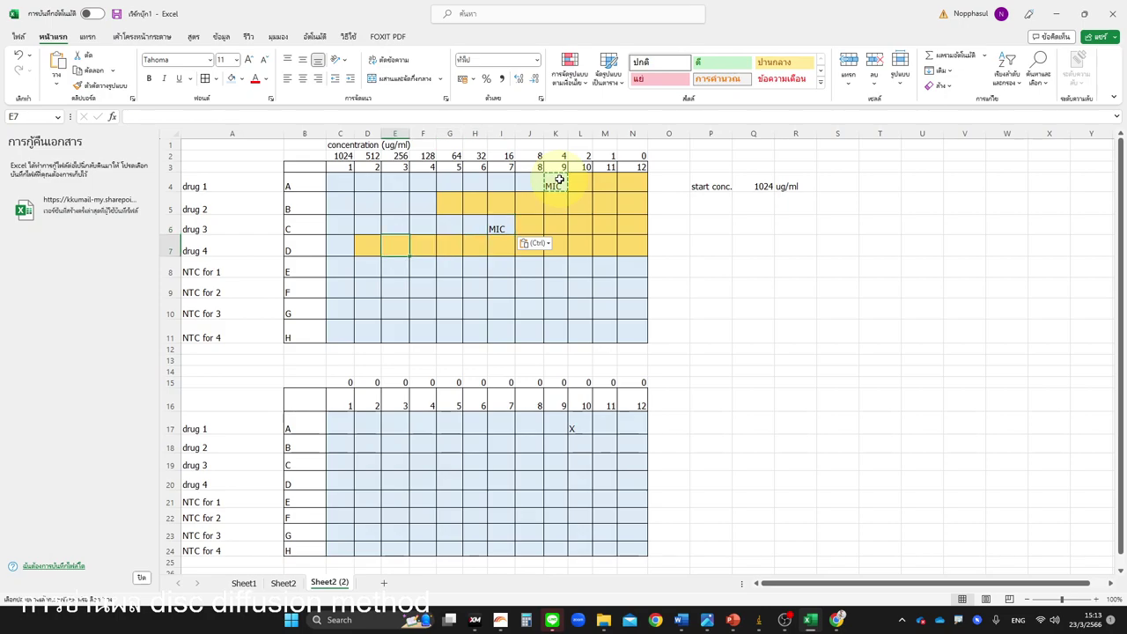
pyautogui.press('Up')
pyautogui.press('Up')
pyautogui.press('Right')
pyautogui.press('Right')
pyautogui.press('Right')
pyautogui.press('Right')
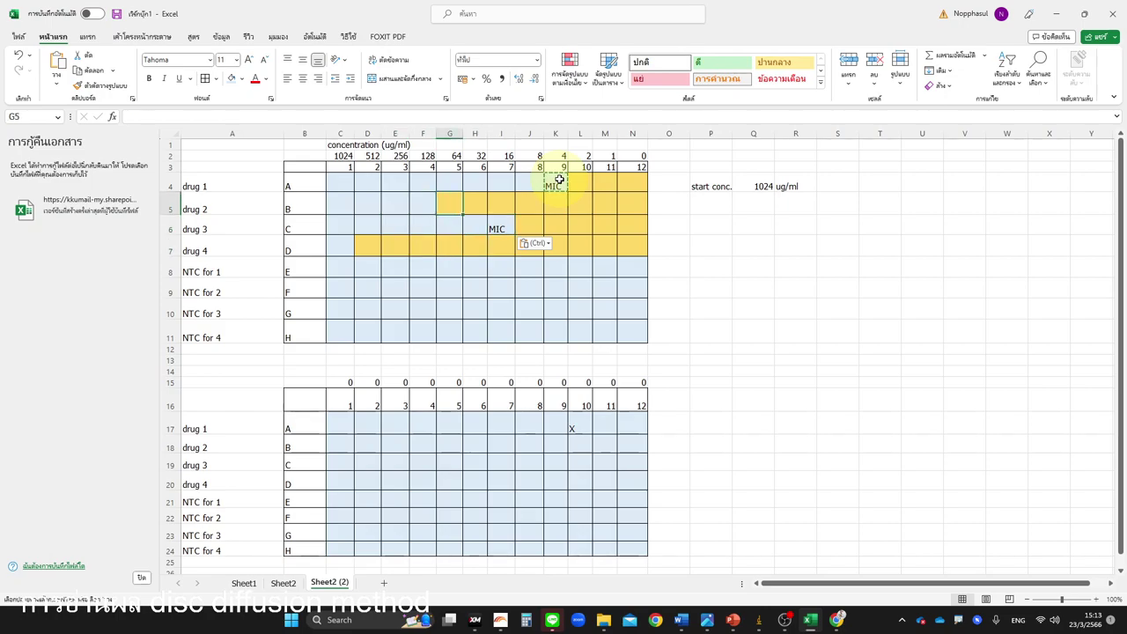
pyautogui.press('Left')
pyautogui.press('Left')
pyautogui.press('Left')
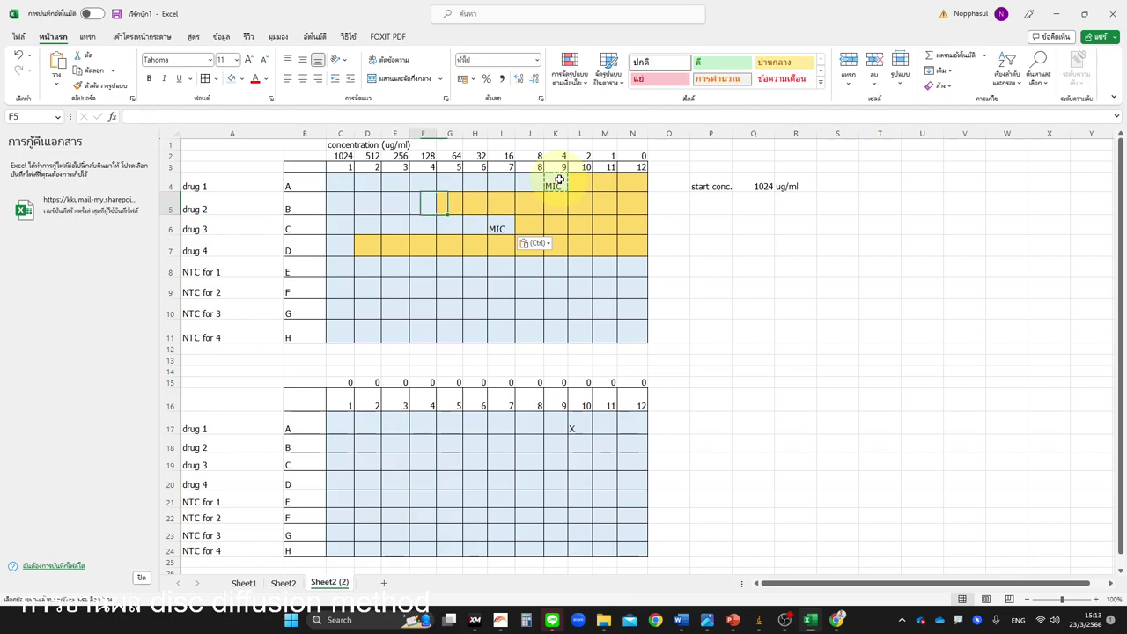
pyautogui.hotkey('ctrl', 'v')
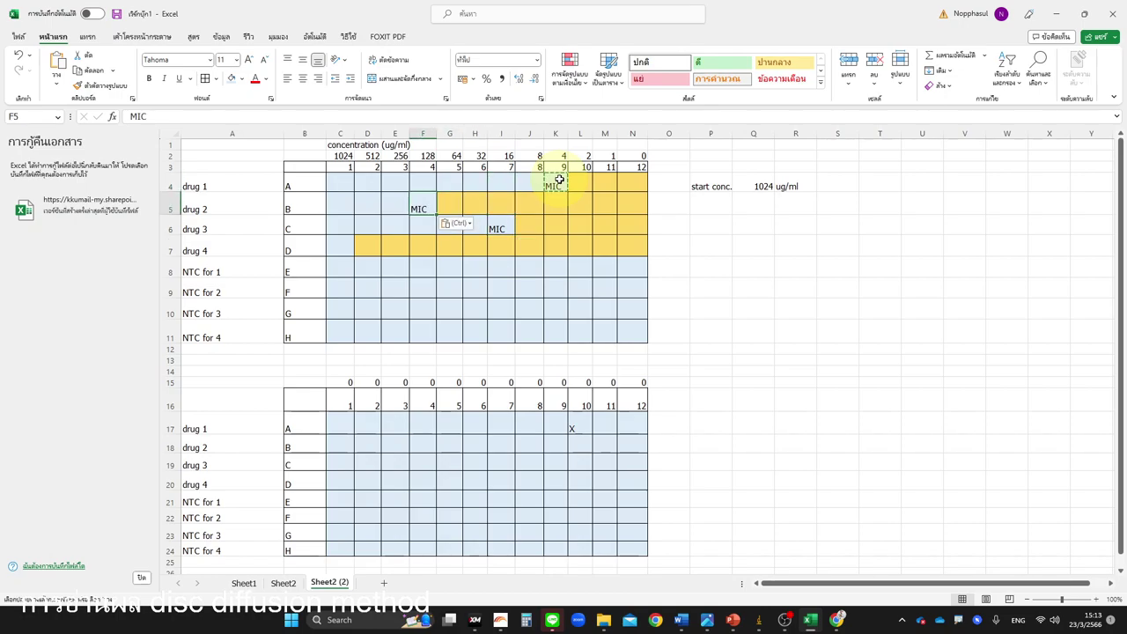
# Copy the MIC label into cell C7 in the drug 4 row, under the 1024 ug/ml concentration
pyautogui.press('Down')
pyautogui.press('Down')
pyautogui.press('Left')
pyautogui.press('Left')
pyautogui.press('Left')
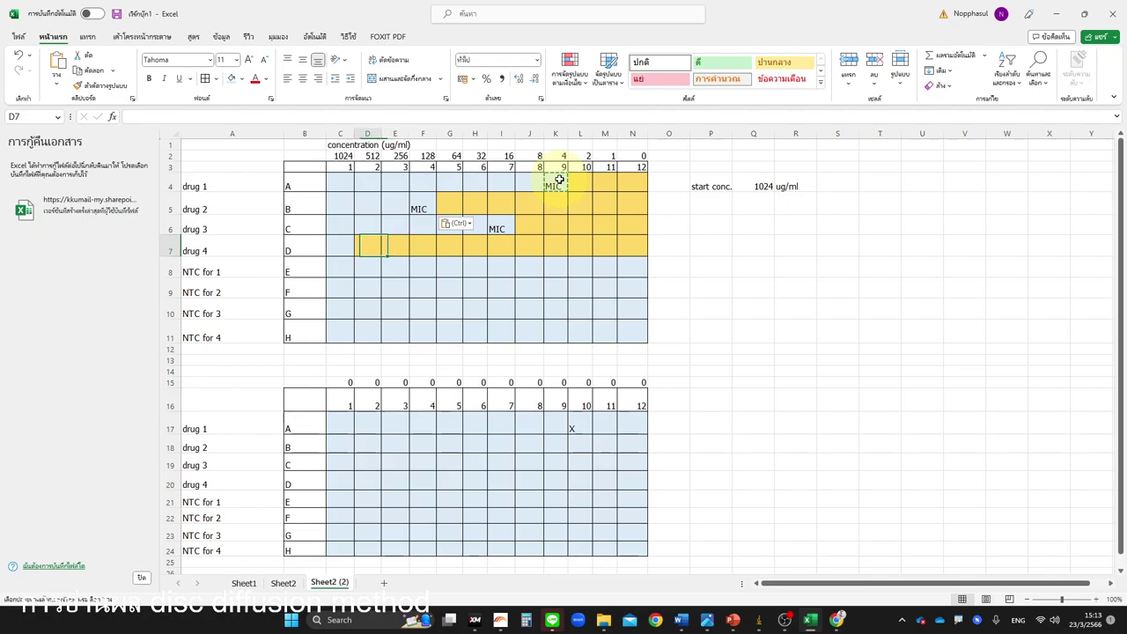
pyautogui.press('Left')
pyautogui.press('Right')
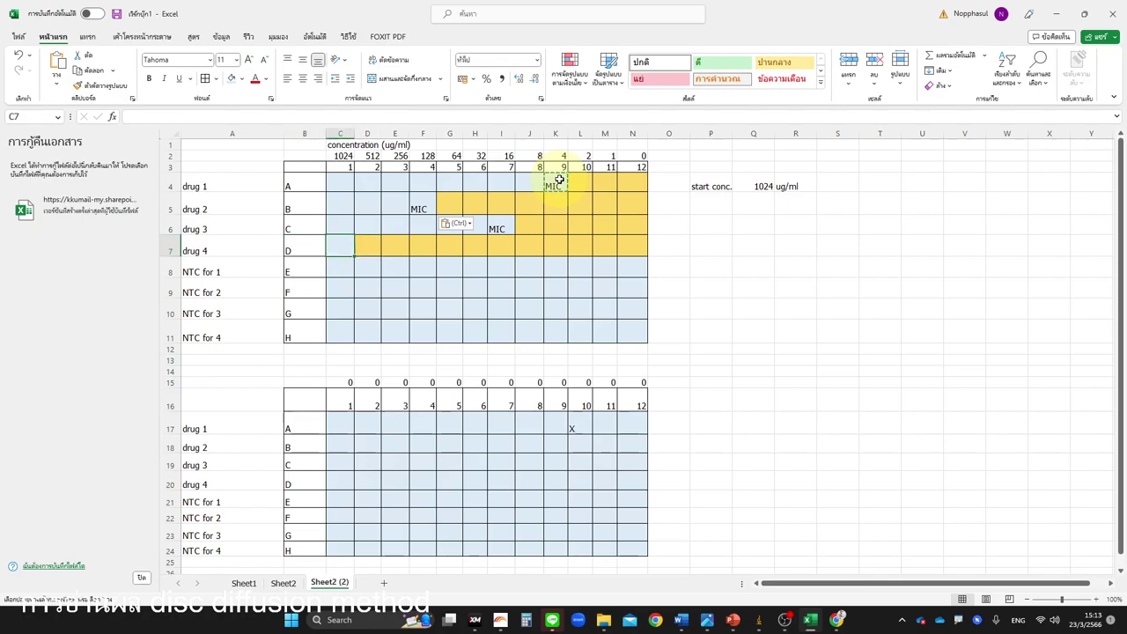
pyautogui.hotkey('ctrl', 'v')
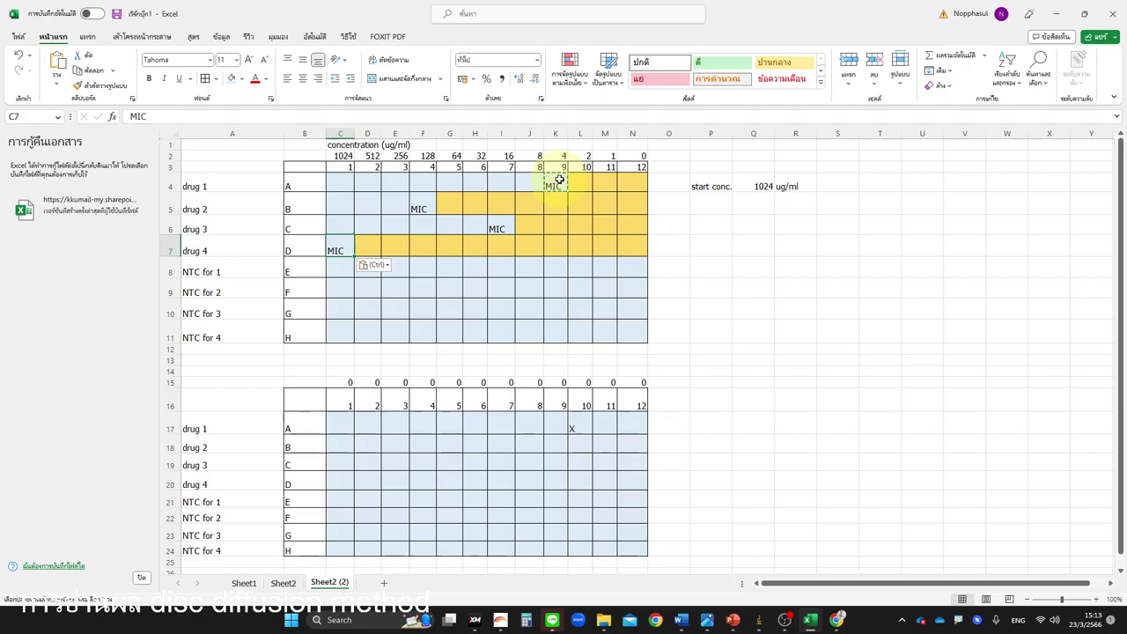
pyautogui.click(677, 280)
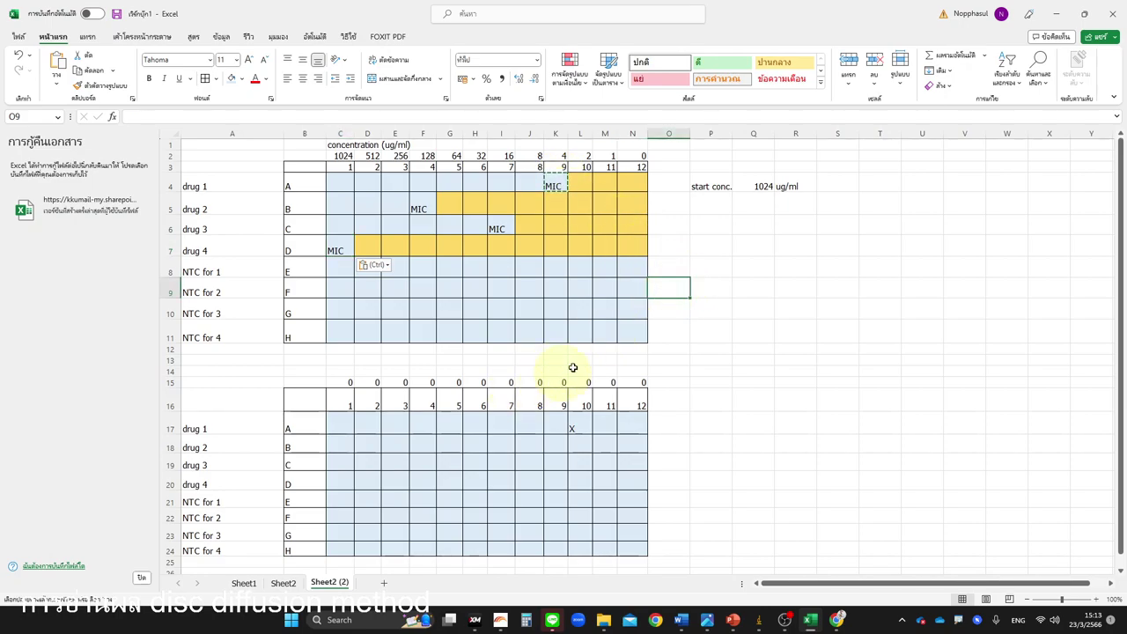
# Replace the MIC labels with numeric values: 4 for drug 1 in K4 and 120 for drug 2 in F5
pyautogui.click(558, 179)
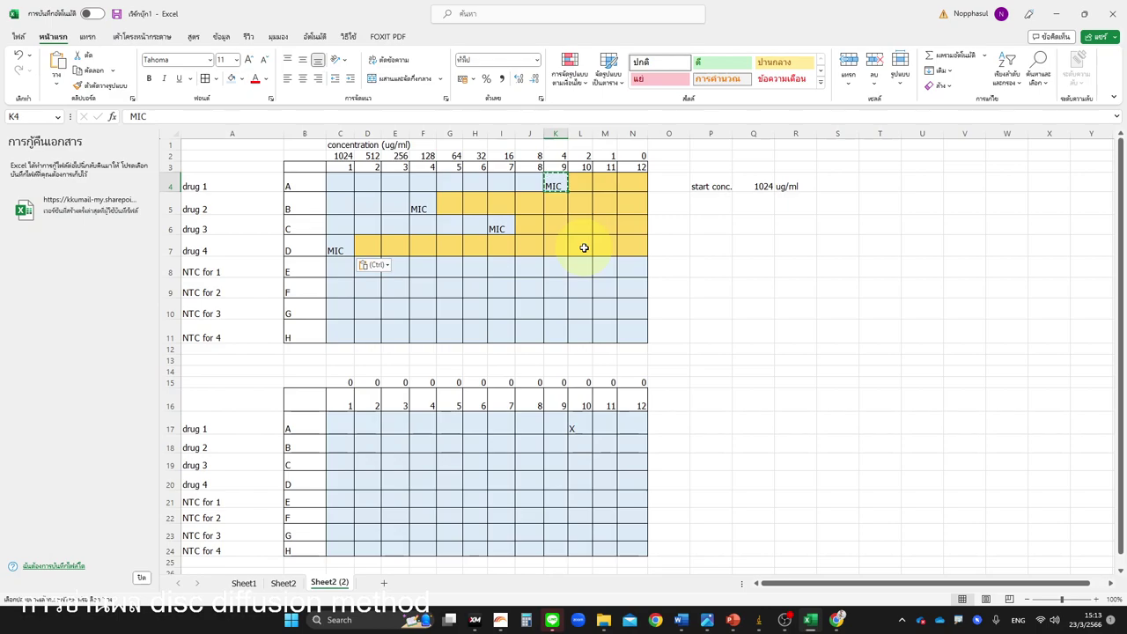
pyautogui.write('4')
pyautogui.press('Left')
pyautogui.press('Left')
pyautogui.press('Left')
pyautogui.press('Left')
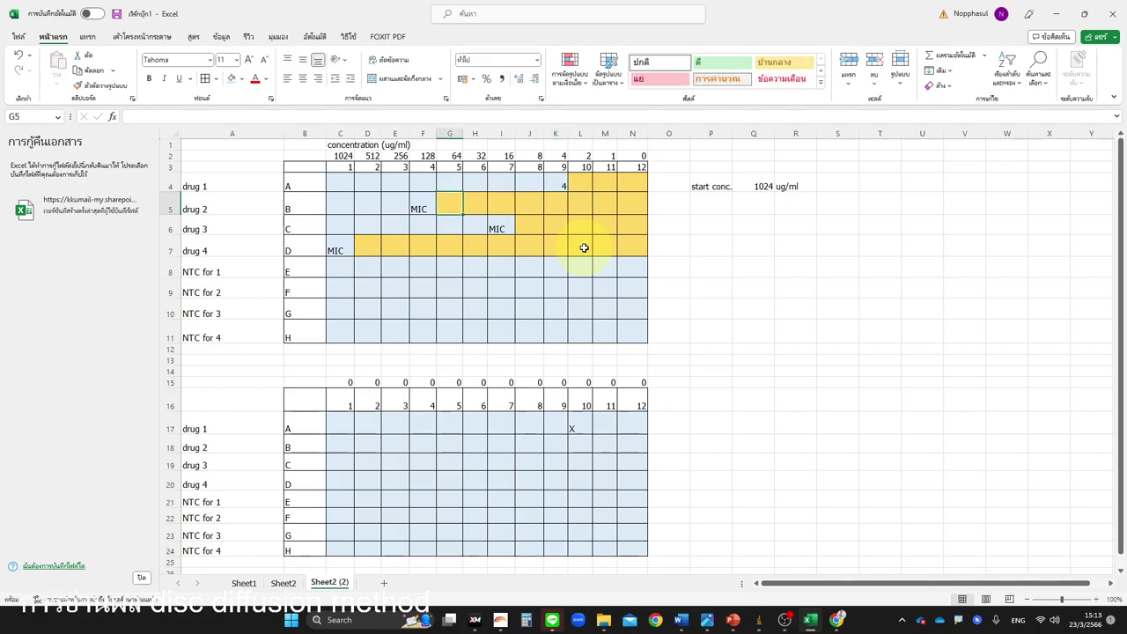
pyautogui.write('120')
pyautogui.press('Down')
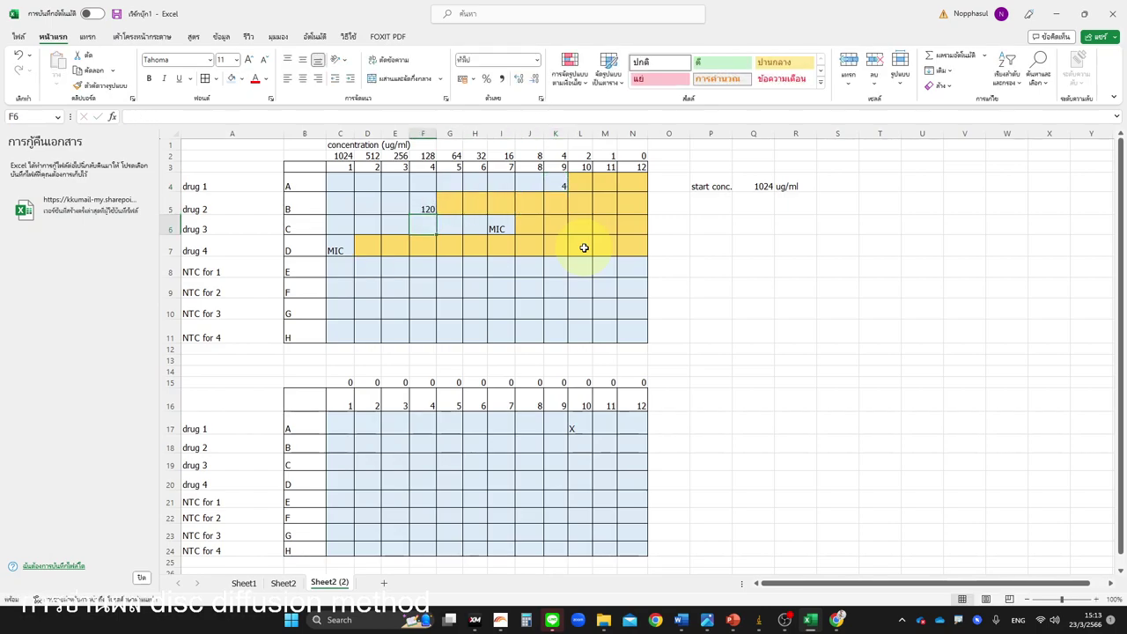
# Replace the remaining MIC labels with 16 for drug 3 in I6 and 1024 for drug 4 in C7
pyautogui.press('Right')
pyautogui.press('Right')
pyautogui.press('Right')
pyautogui.write('16')
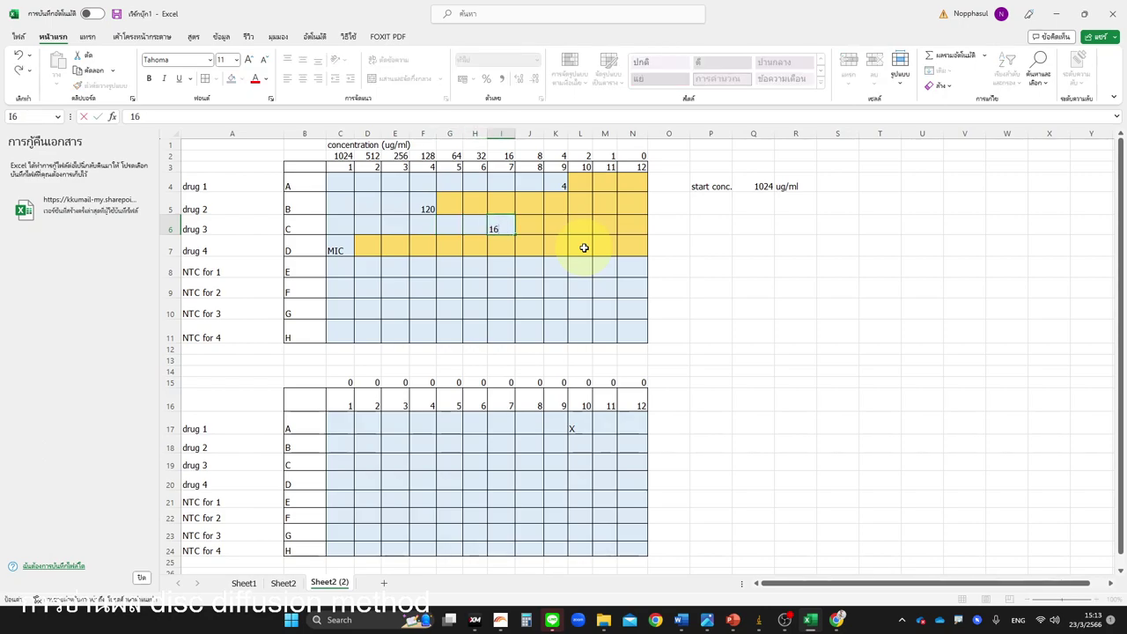
pyautogui.press('Down')
pyautogui.press('Left')
pyautogui.press('Left')
pyautogui.press('Left')
pyautogui.press('Left')
pyautogui.press('Left')
pyautogui.press('Left')
pyautogui.write('1024')
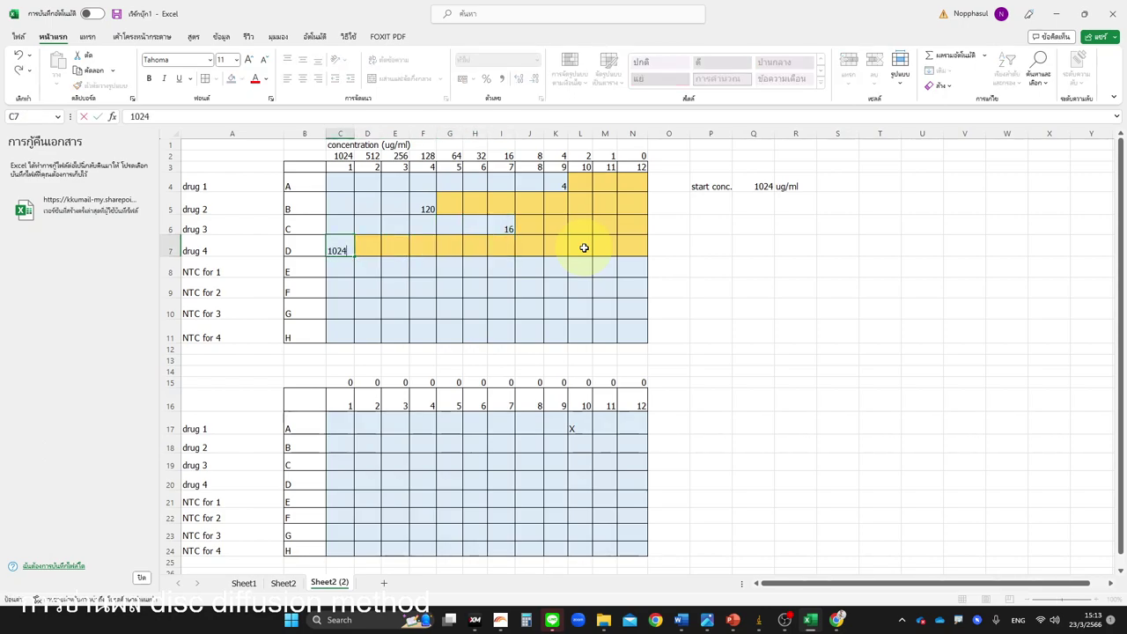
pyautogui.press('Return')
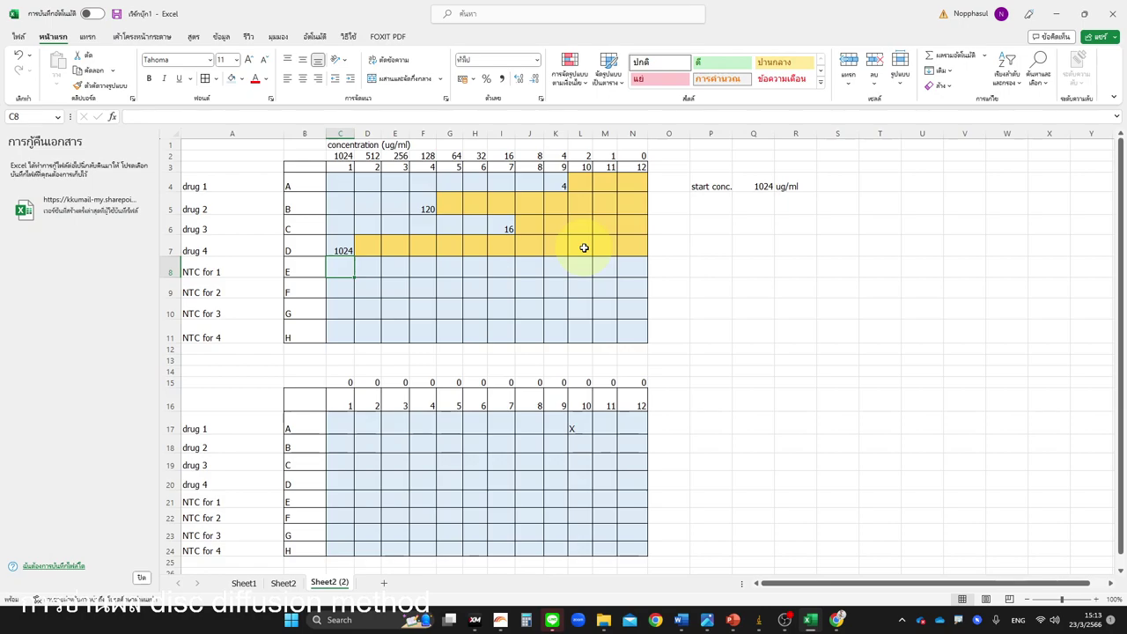
pyautogui.press('Up')
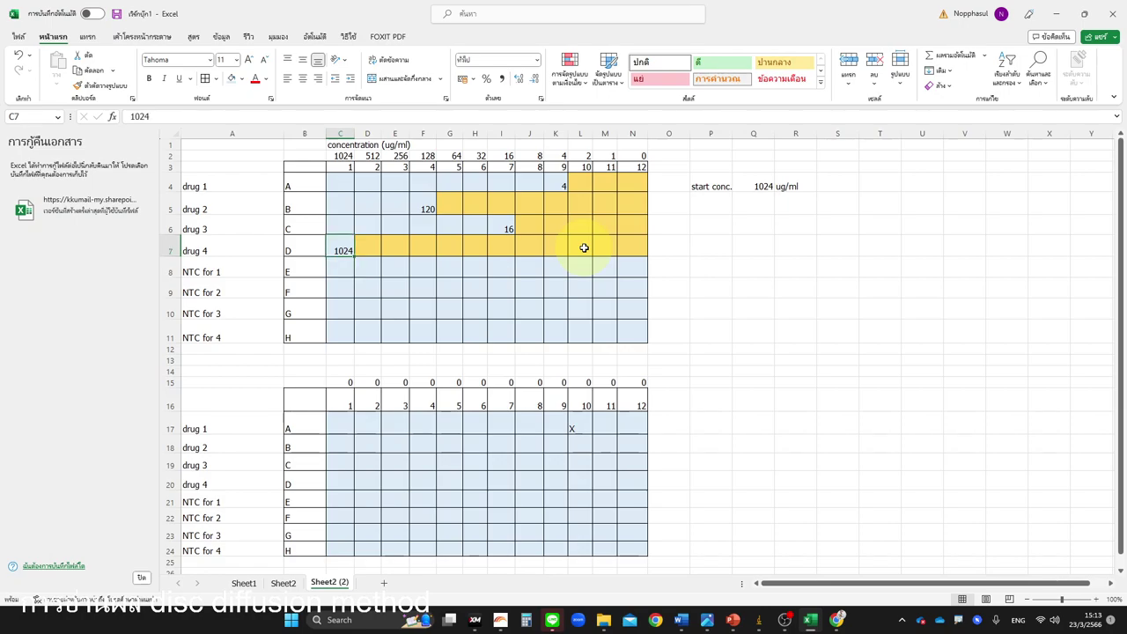
# Check each drug's MIC value against the concentration row and examine the neighbouring yellow wells and drug 1's wells 1 to 12
pyautogui.click(564, 182)
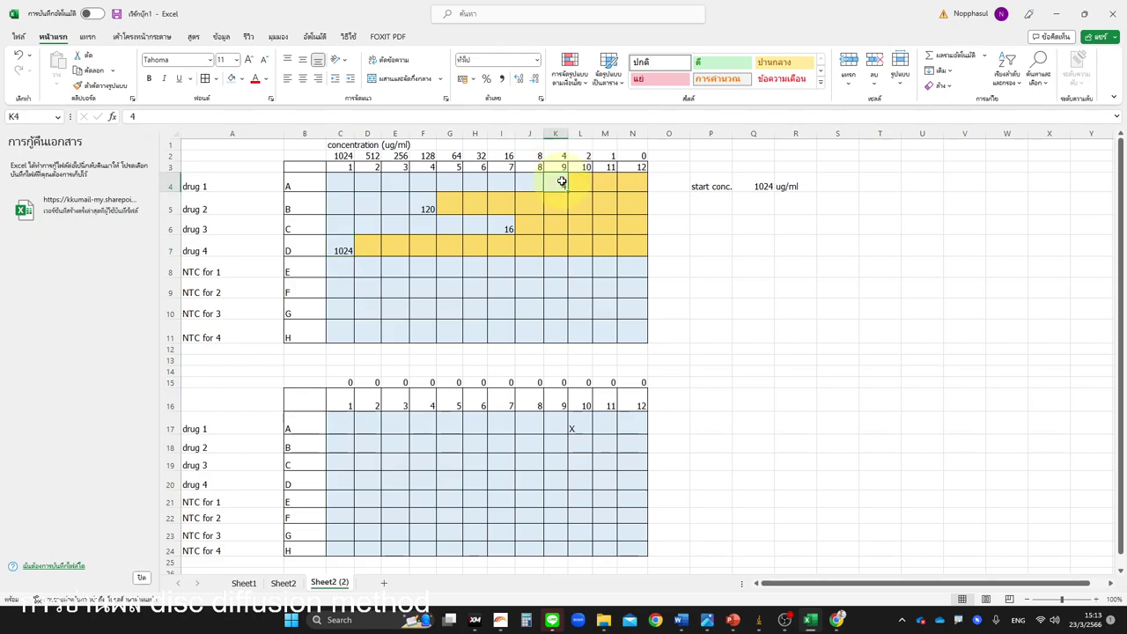
pyautogui.click(499, 227)
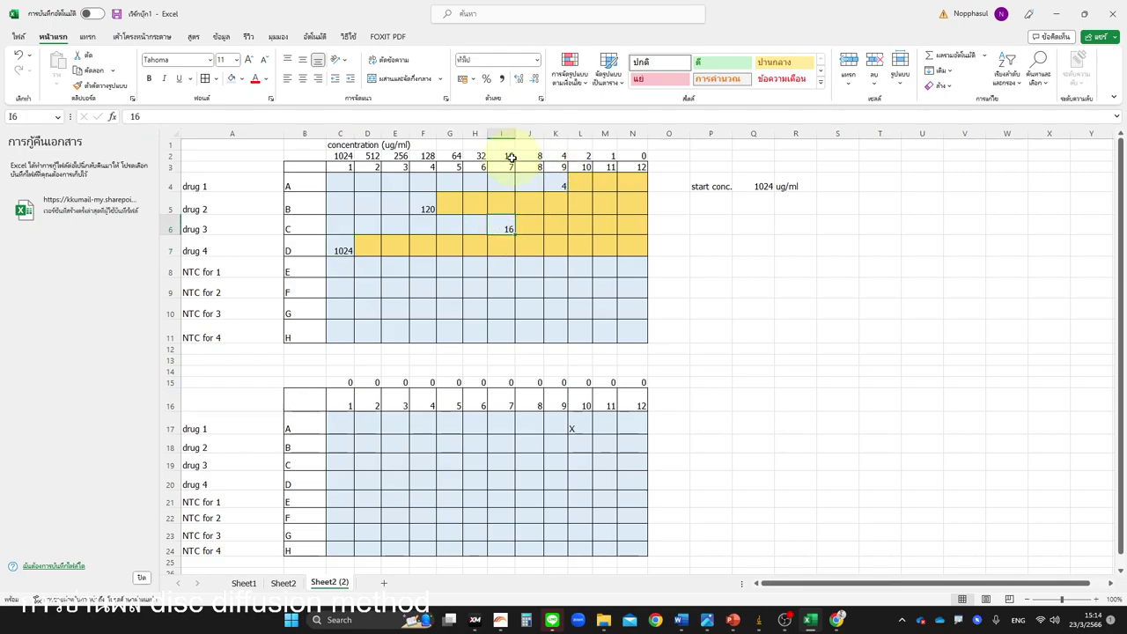
pyautogui.click(423, 206)
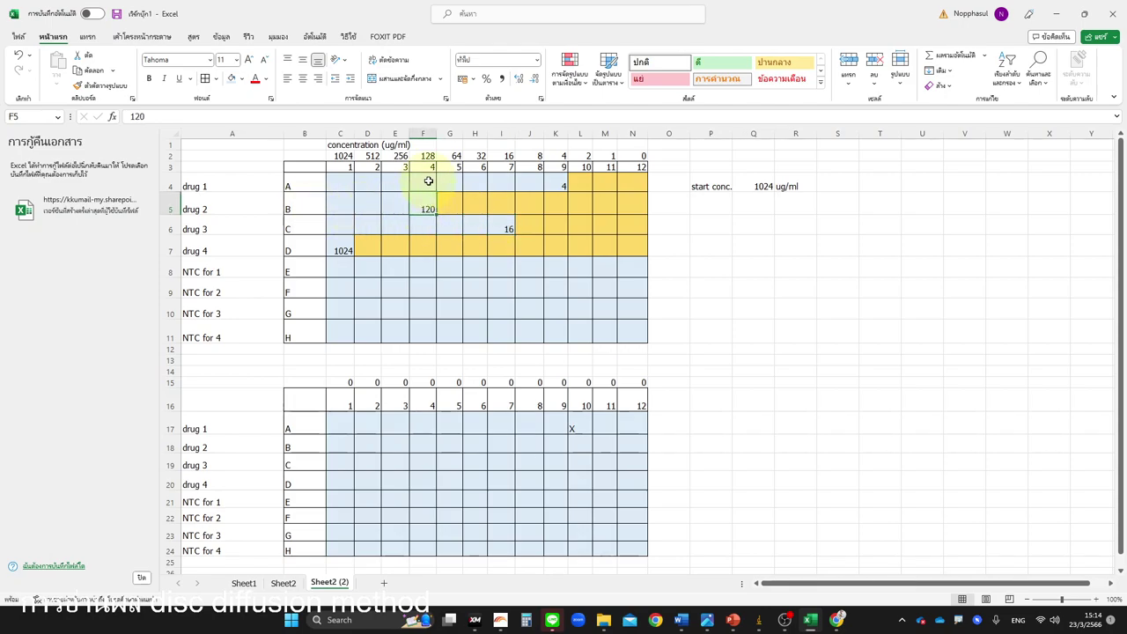
pyautogui.click(343, 249)
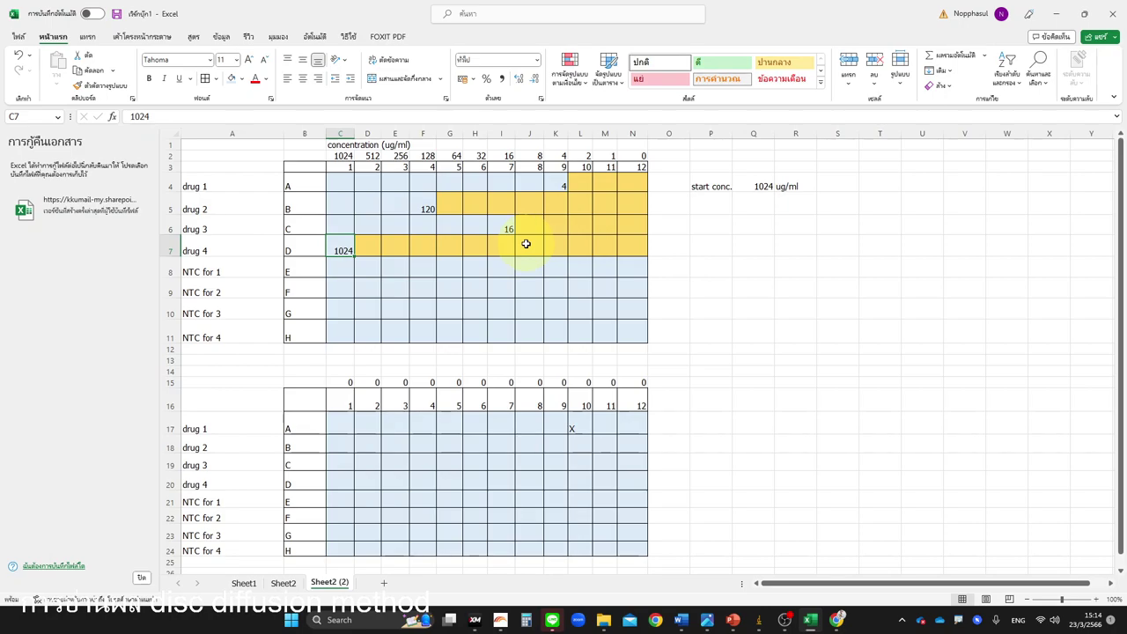
pyautogui.click(582, 187)
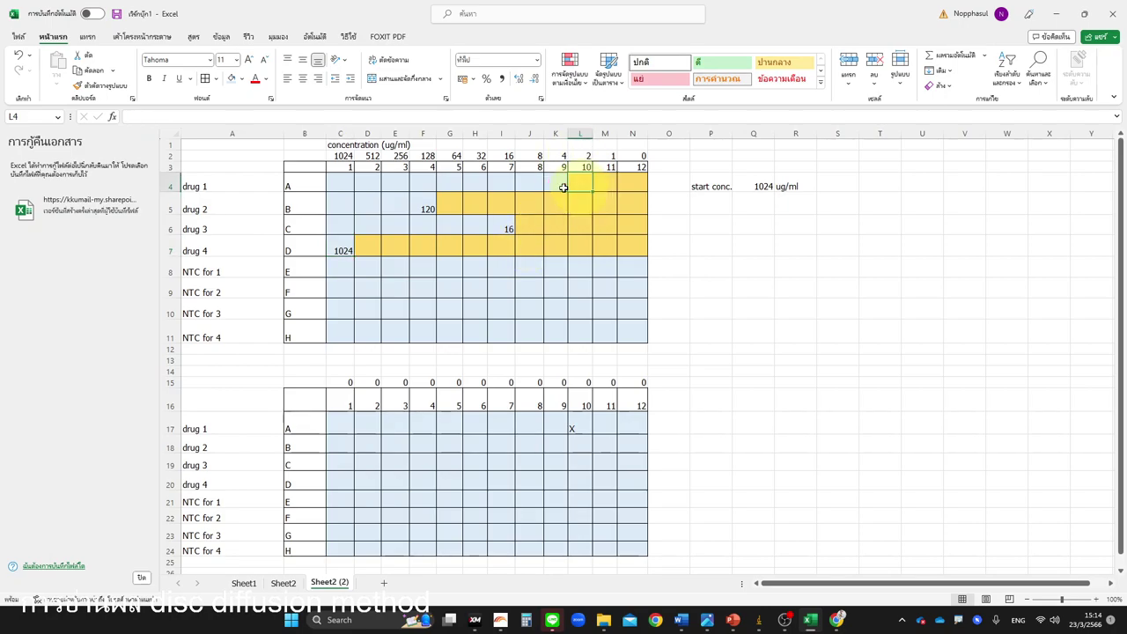
pyautogui.click(446, 209)
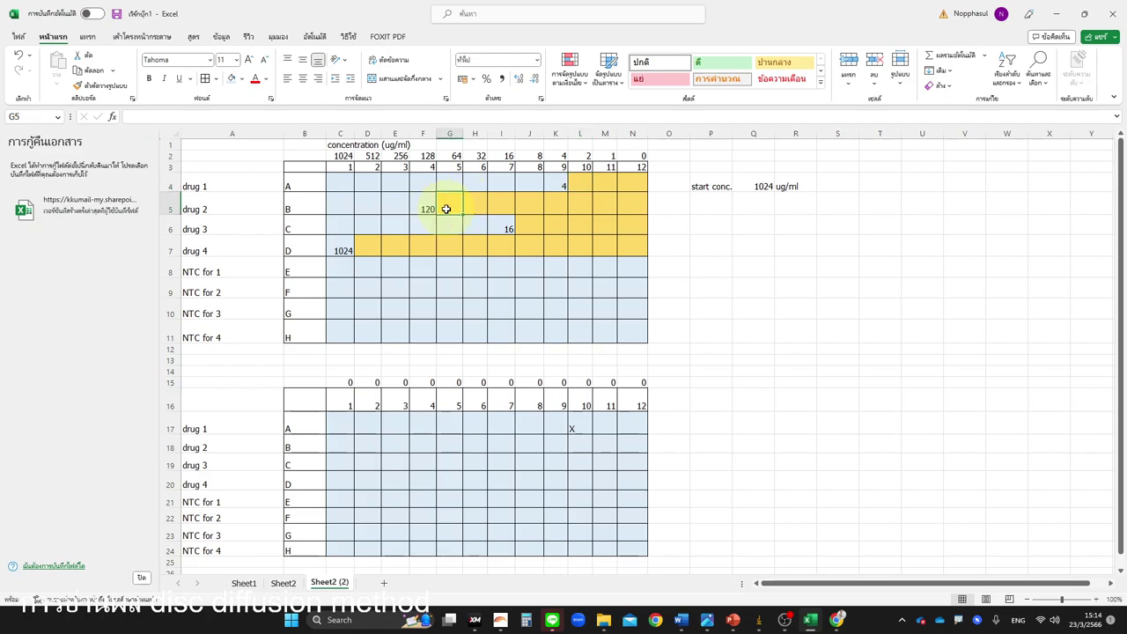
pyautogui.click(522, 226)
pyautogui.click(372, 249)
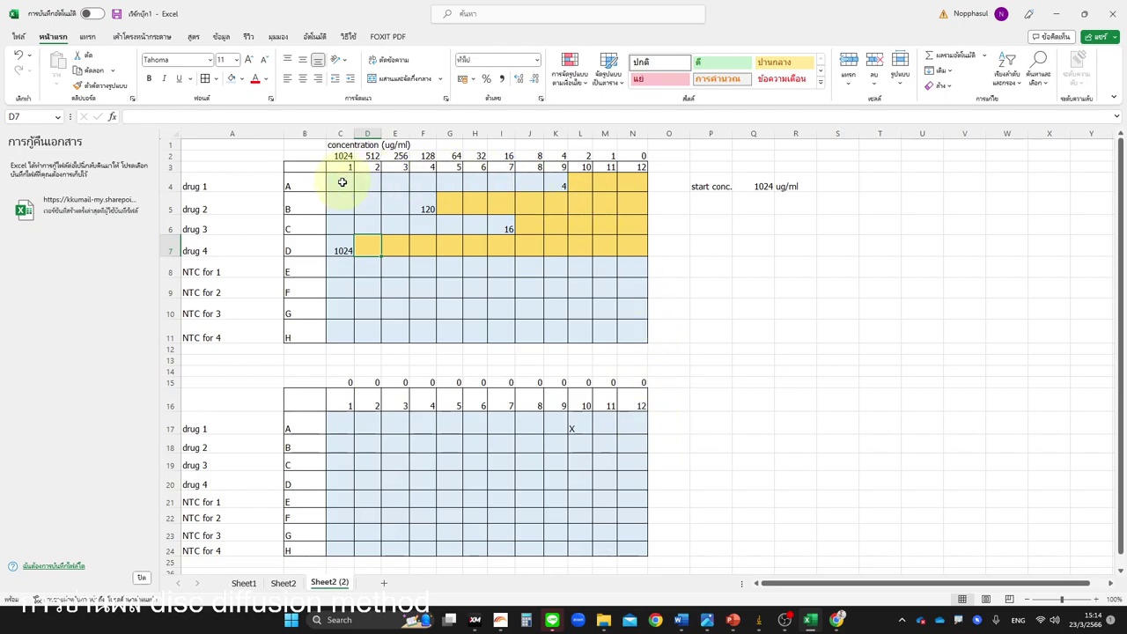
pyautogui.moveTo(341, 182); pyautogui.dragTo(553, 183)
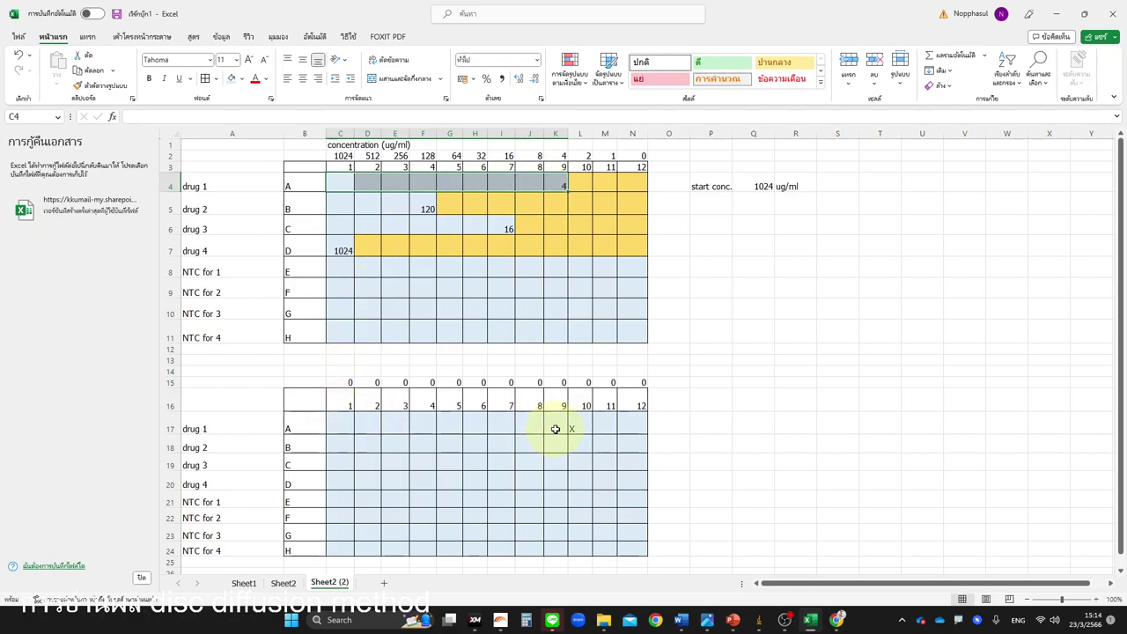
pyautogui.click(580, 180)
pyautogui.click(640, 187)
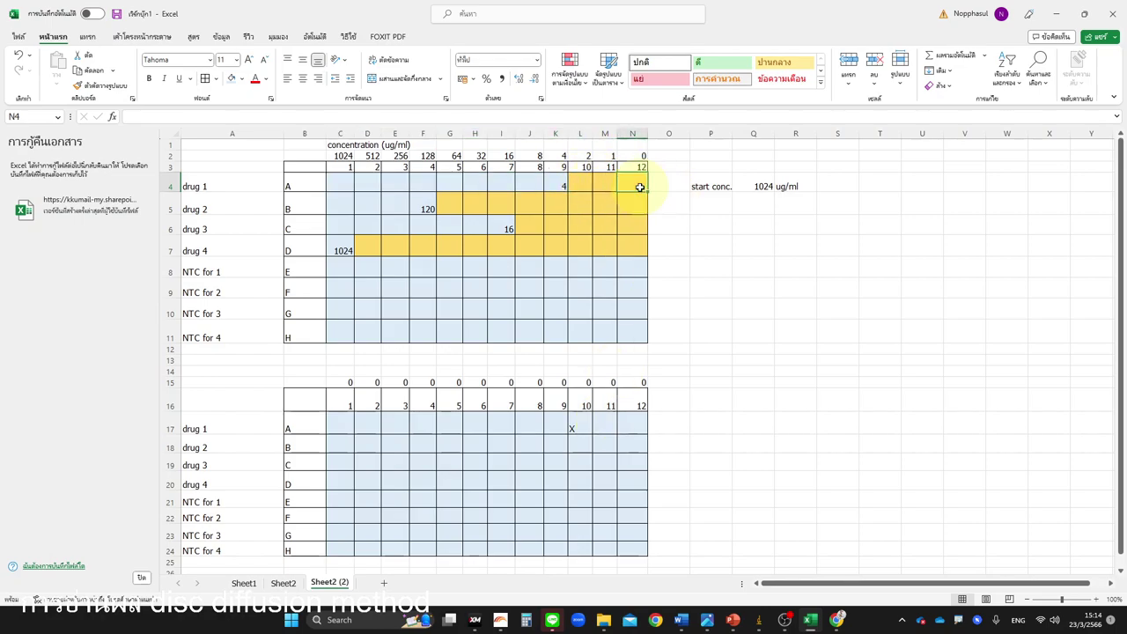
# In the lower plate, mark well 11 of the drug 1 row (M17) with X
pyautogui.click(594, 424)
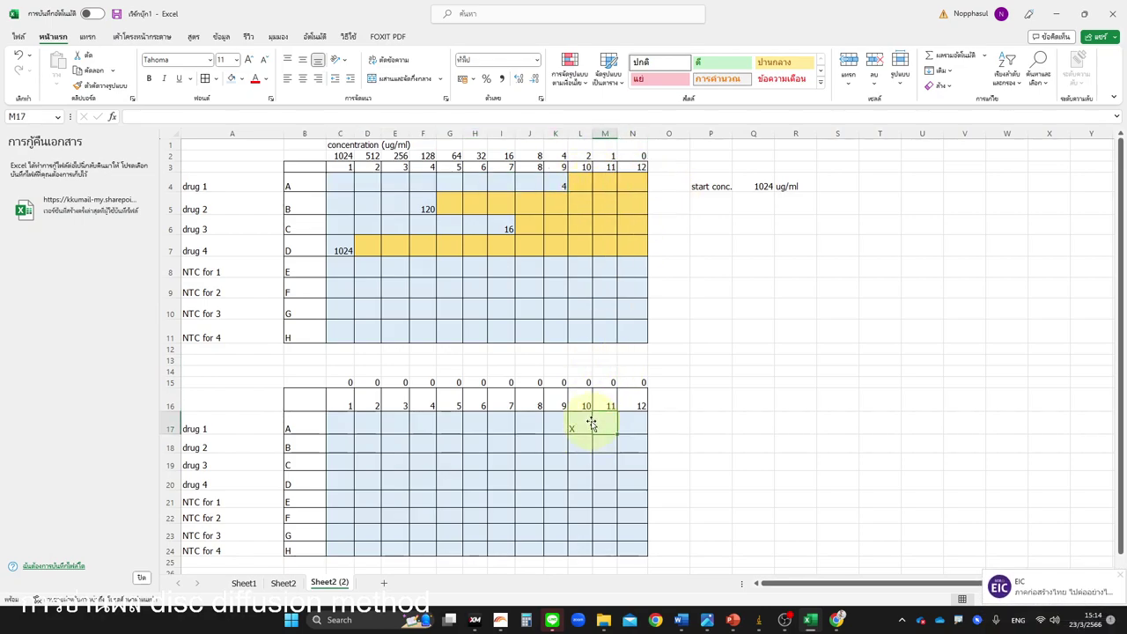
pyautogui.write('X')
pyautogui.press('Tab')
pyautogui.click(591, 421)
pyautogui.write('-M17')
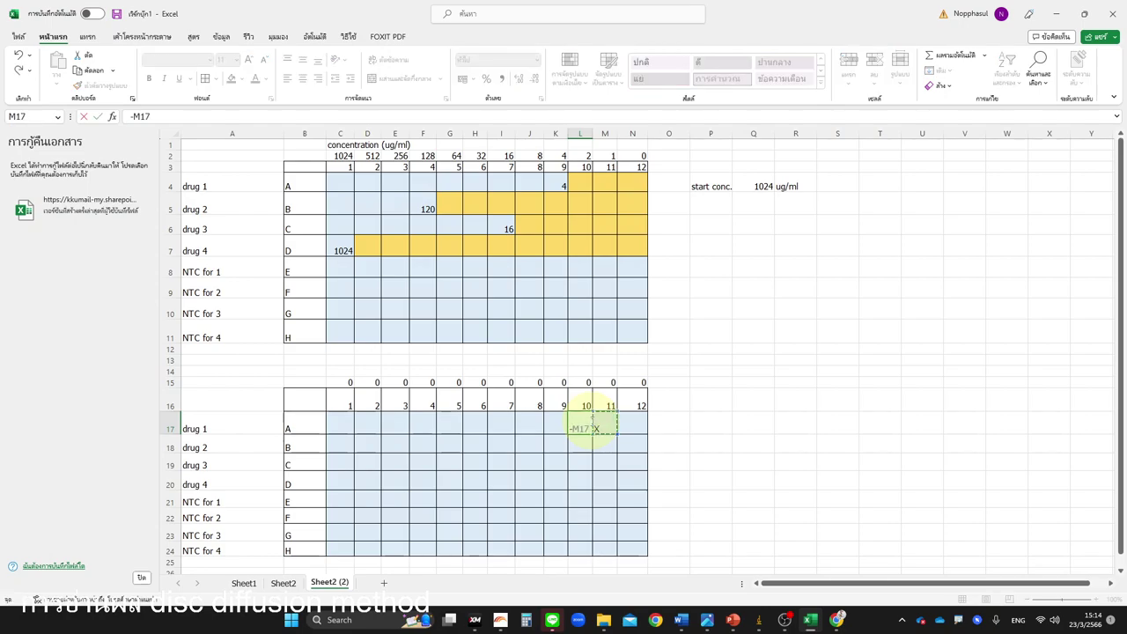
pyautogui.press('Escape')
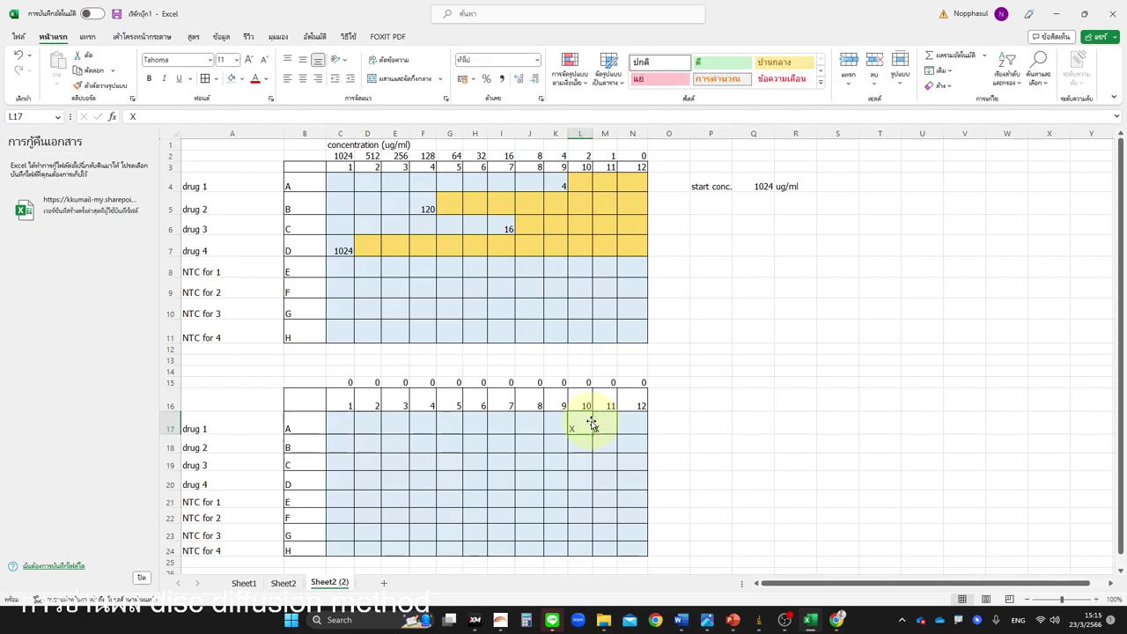
# Mark well 12 of the lower plate's drug 1 row (N17) with X
pyautogui.press('Tab')
pyautogui.press('Tab')
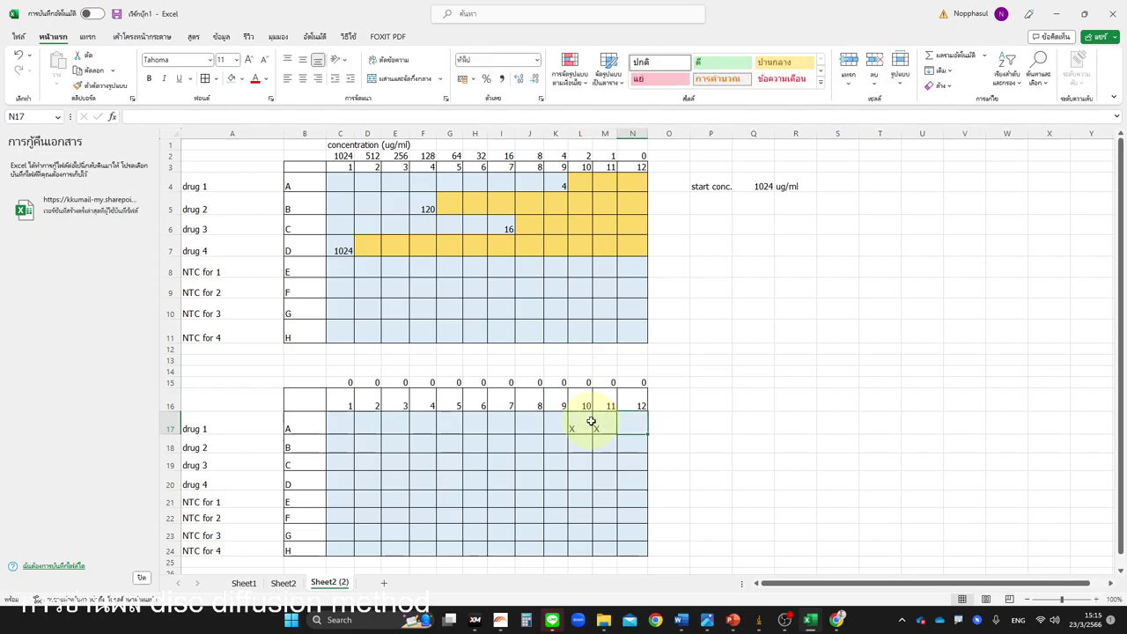
pyautogui.write('X')
pyautogui.press('Return')
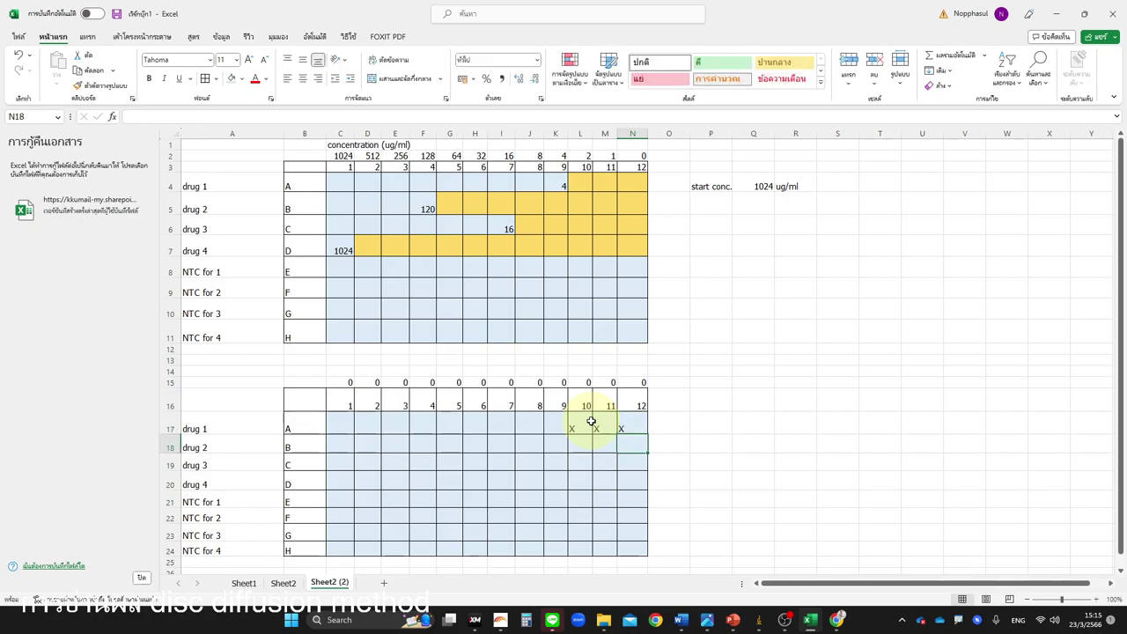
# Fill wells 1 to 9 of the lower plate's drug 1 row (C17:K17) with light green
pyautogui.click(337, 423)
pyautogui.moveTo(337, 424); pyautogui.dragTo(554, 422)
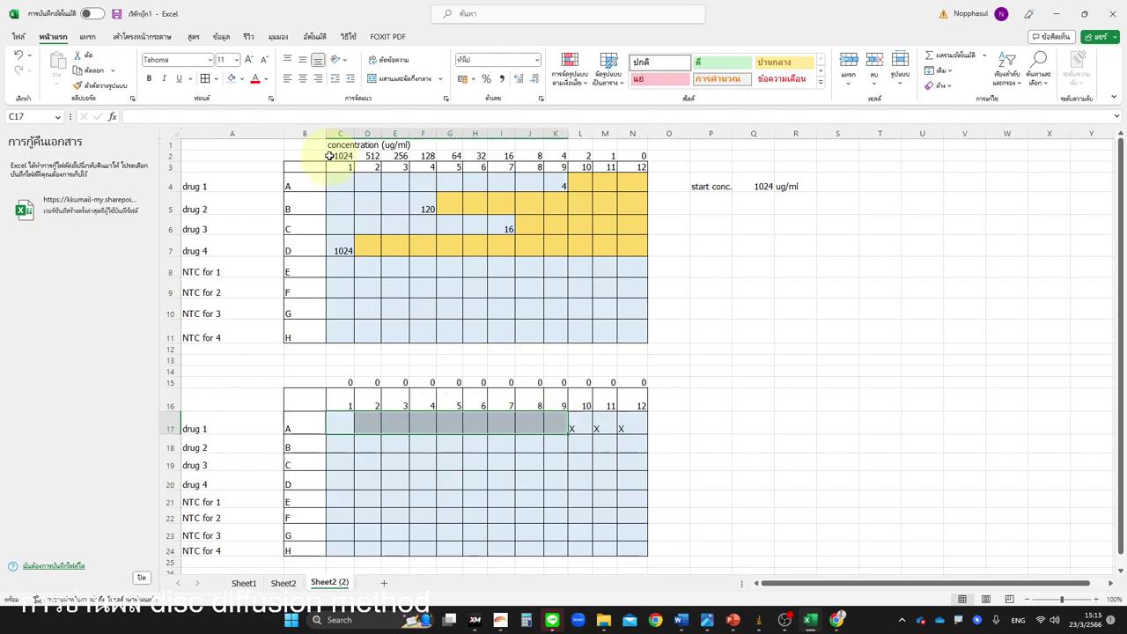
pyautogui.click(243, 81)
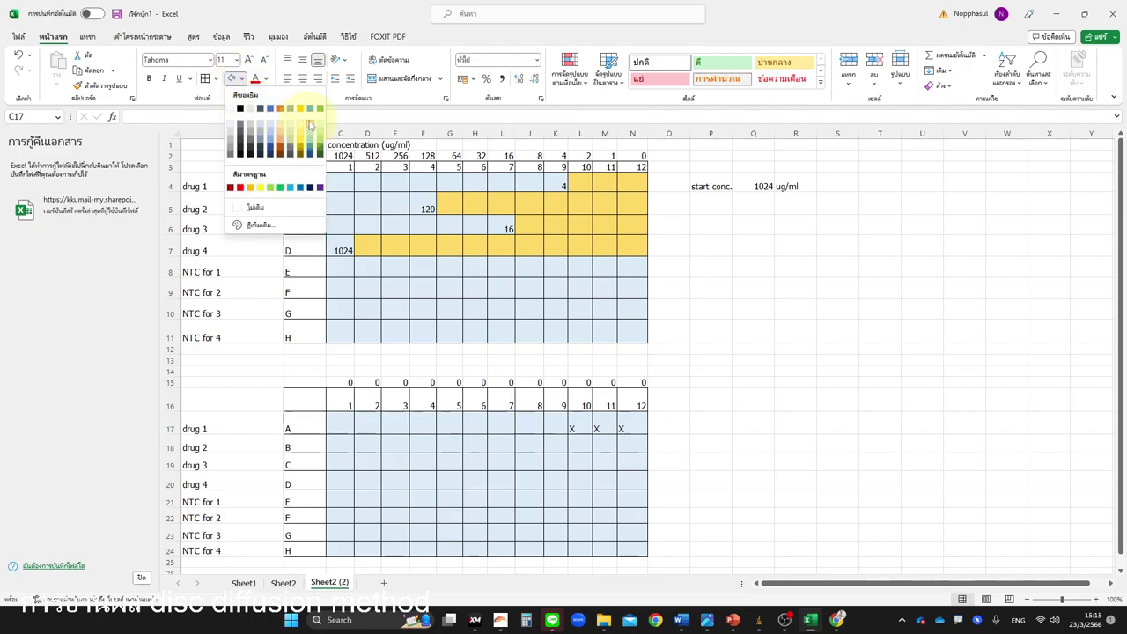
pyautogui.click(301, 114)
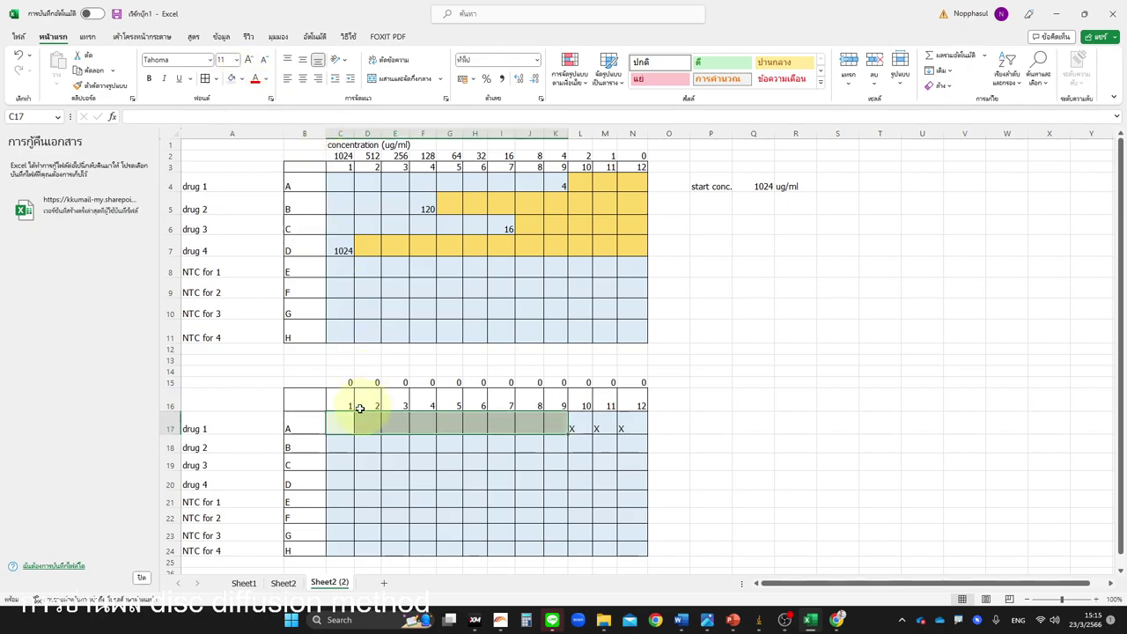
# Apply the same light green fill to drug 2 wells 1 to 4 (C18:F18) and drug 3 wells 1 to 7 (C19:I19)
pyautogui.moveTo(344, 446); pyautogui.dragTo(412, 446)
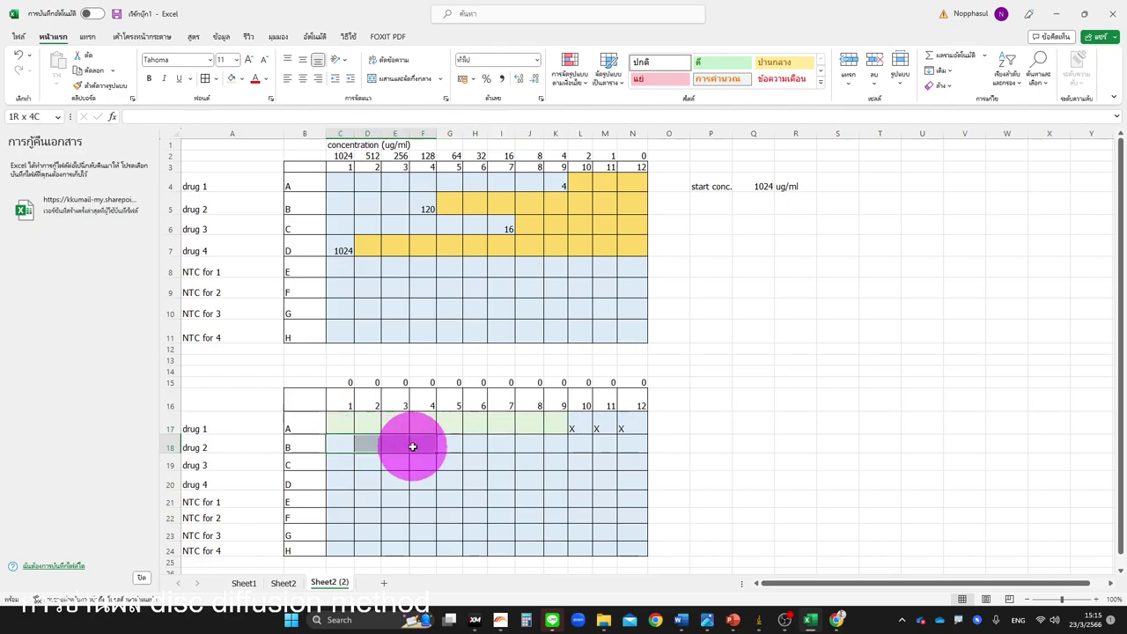
pyautogui.moveTo(342, 465); pyautogui.dragTo(505, 467)
pyautogui.click(231, 78)
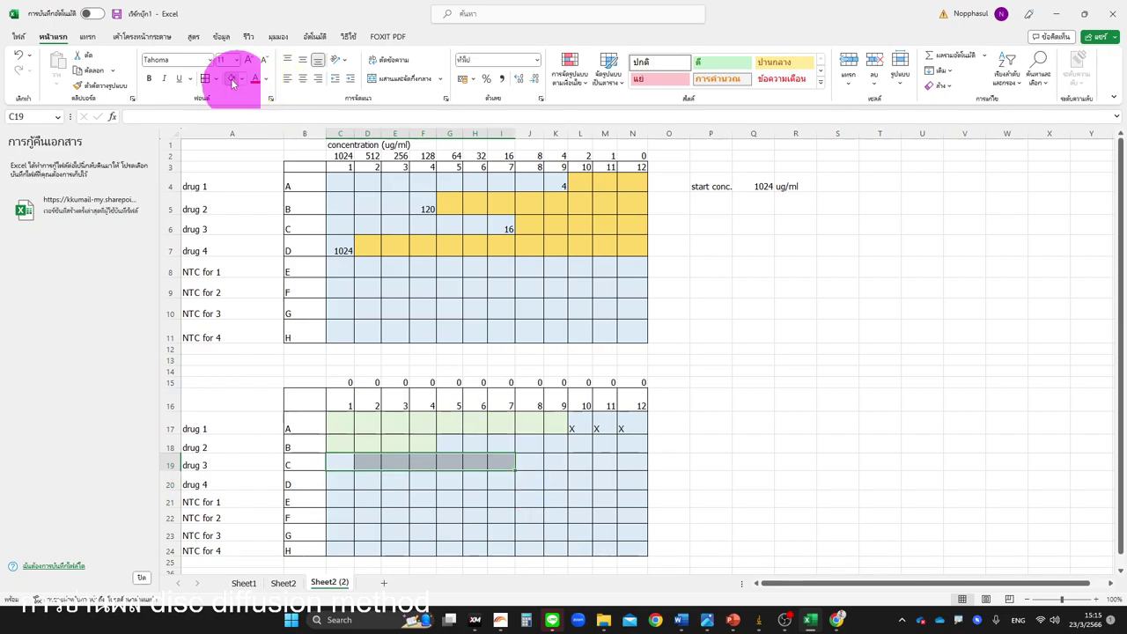
pyautogui.click(334, 478)
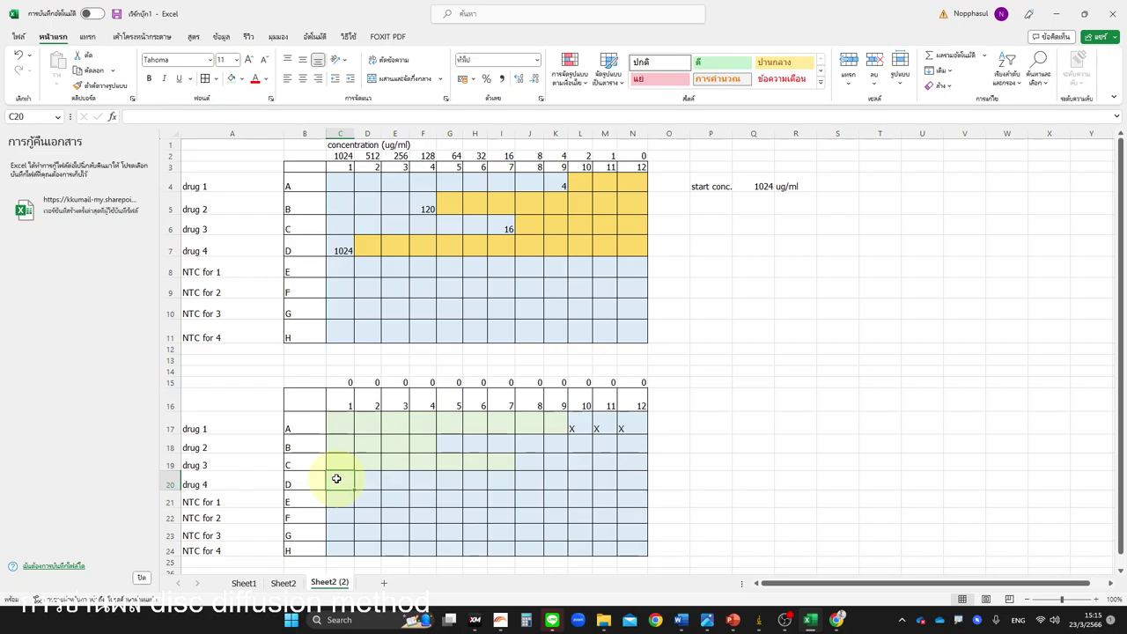
# Fill the lower plate's drug 4 well 1 (C20) light green and link the first concentration in C15 to the start concentration with =Q4
pyautogui.click(233, 80)
pyautogui.click(348, 384)
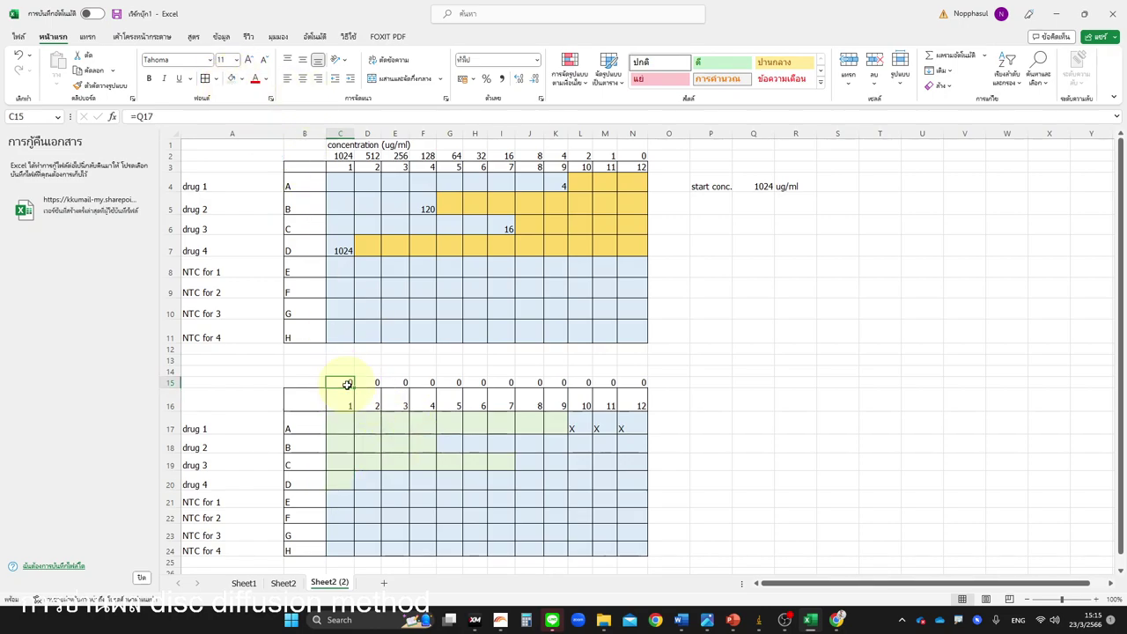
pyautogui.write('=')
pyautogui.click(764, 186)
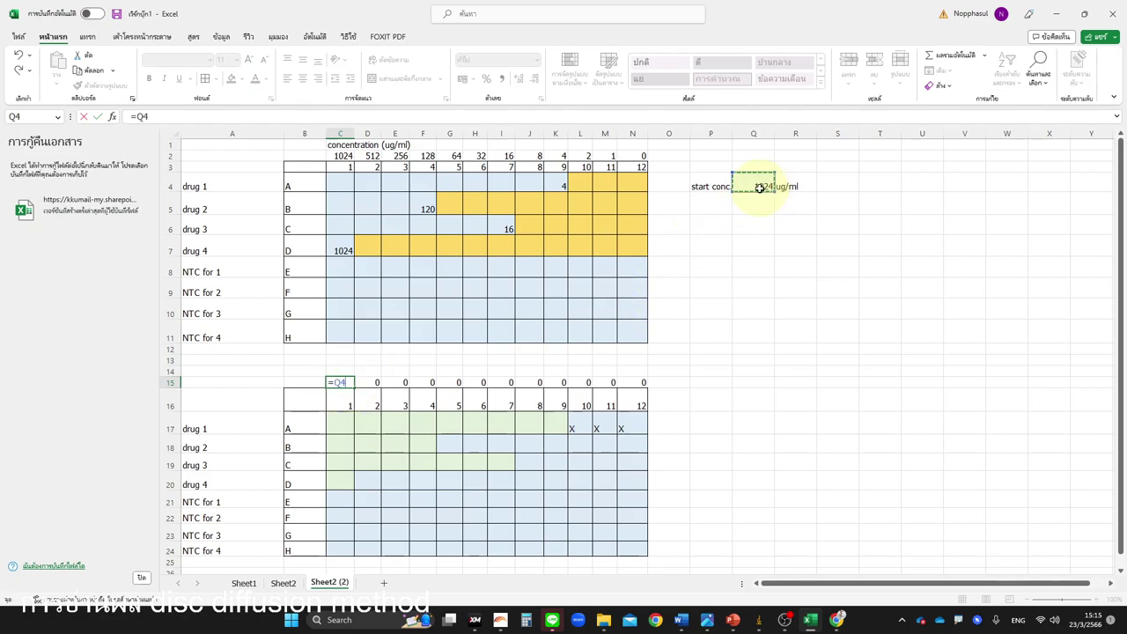
pyautogui.press('Return')
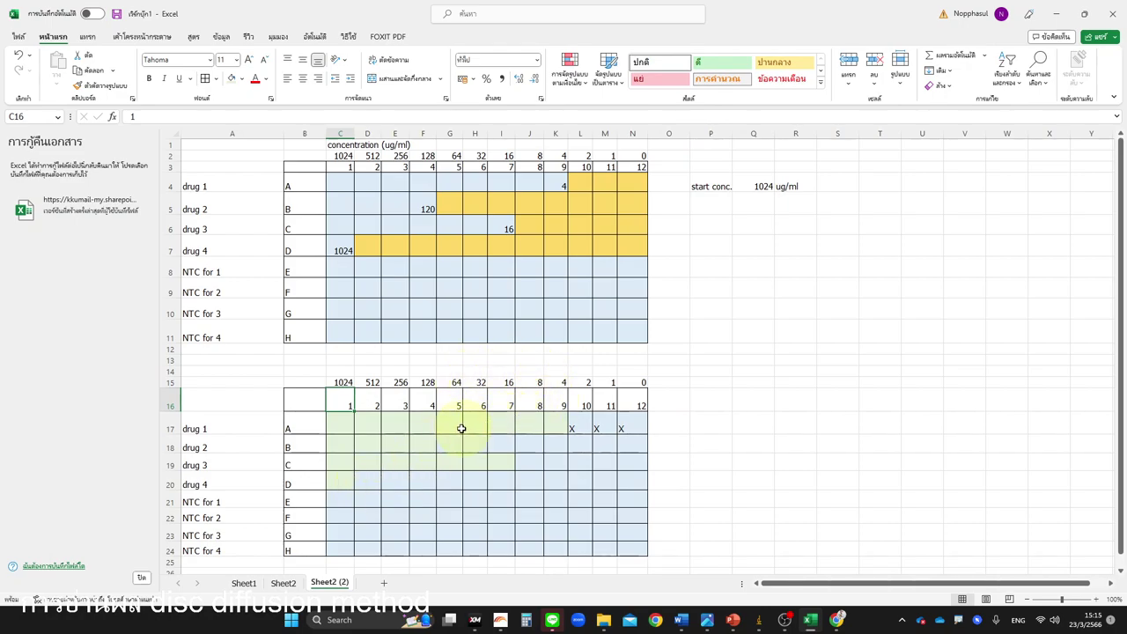
# In the lower plate, fill drug 1 wells 6 to 9 (H17:K17) and drug 2 wells 2 to 4 (D18:F18) with gold
pyautogui.moveTo(470, 423); pyautogui.dragTo(551, 416)
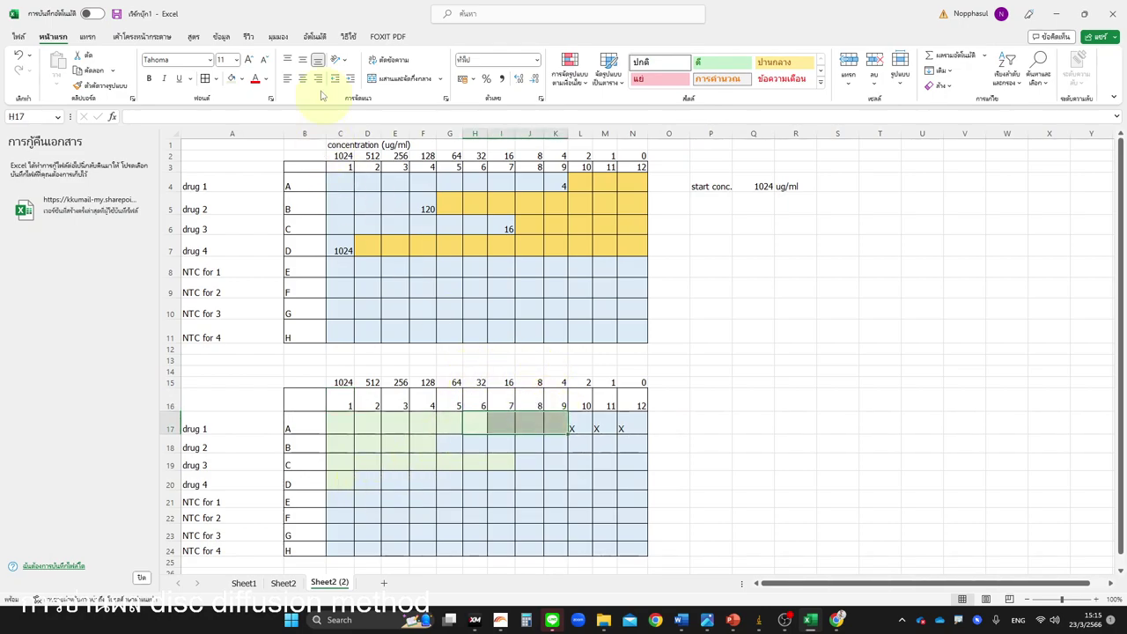
pyautogui.click(238, 78)
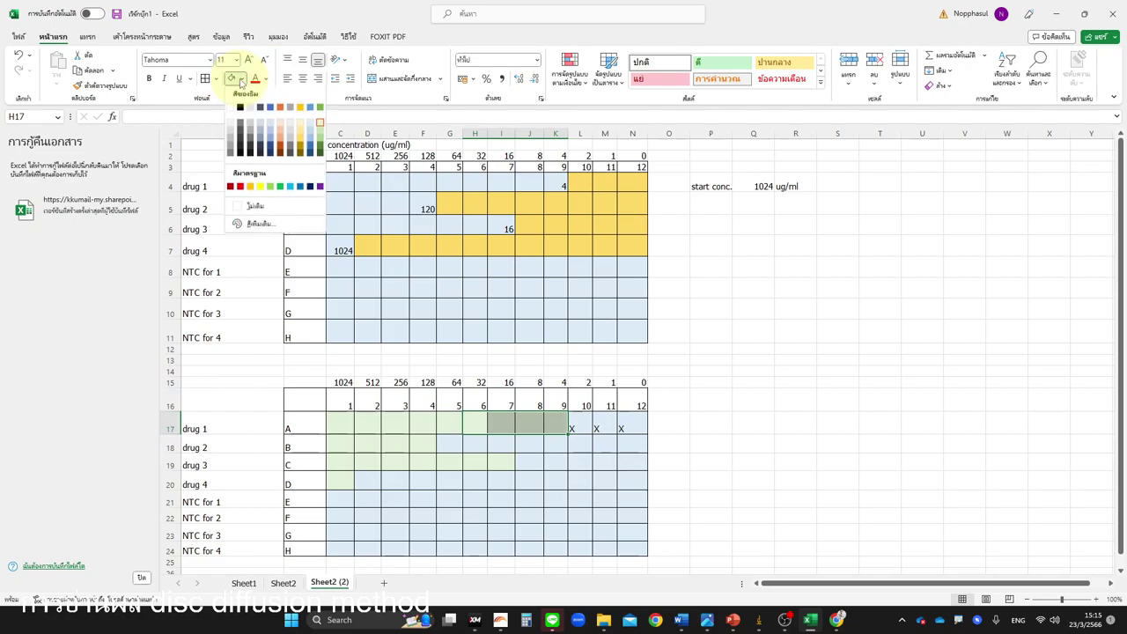
pyautogui.click(282, 132)
pyautogui.moveTo(418, 448); pyautogui.dragTo(368, 447)
pyautogui.click(232, 78)
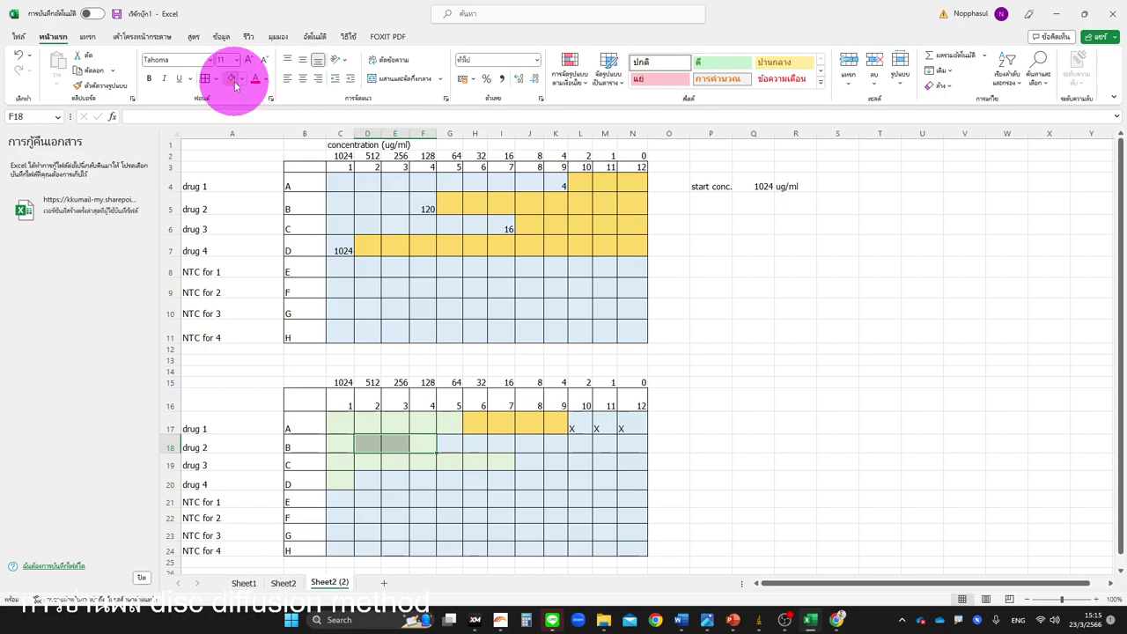
# Apply the same gold fill to the lower plate's drug 3 wells 3 to 7 (E19:I19) and drug 4 well 1 (C20)
pyautogui.moveTo(397, 462); pyautogui.dragTo(503, 461)
pyautogui.click(232, 78)
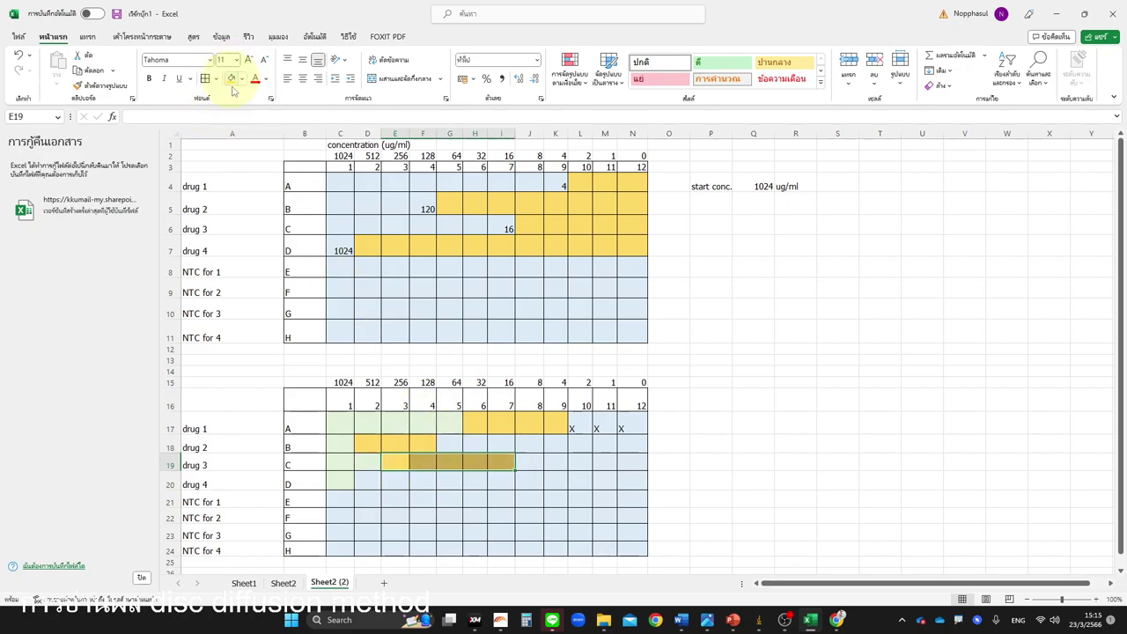
pyautogui.click(336, 478)
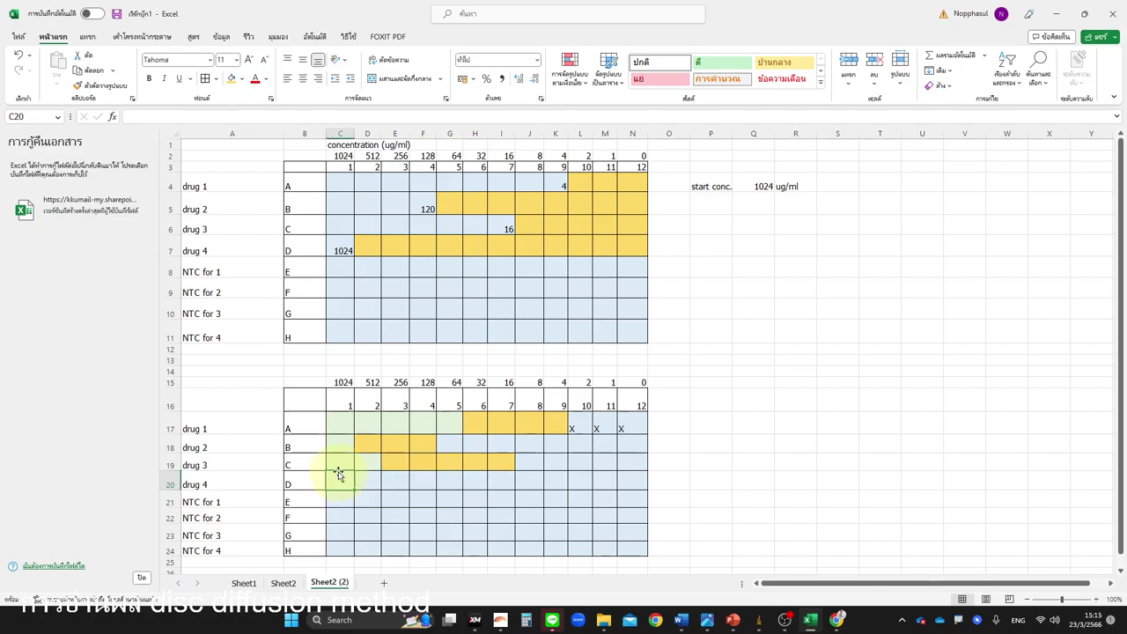
pyautogui.click(233, 78)
pyautogui.click(725, 400)
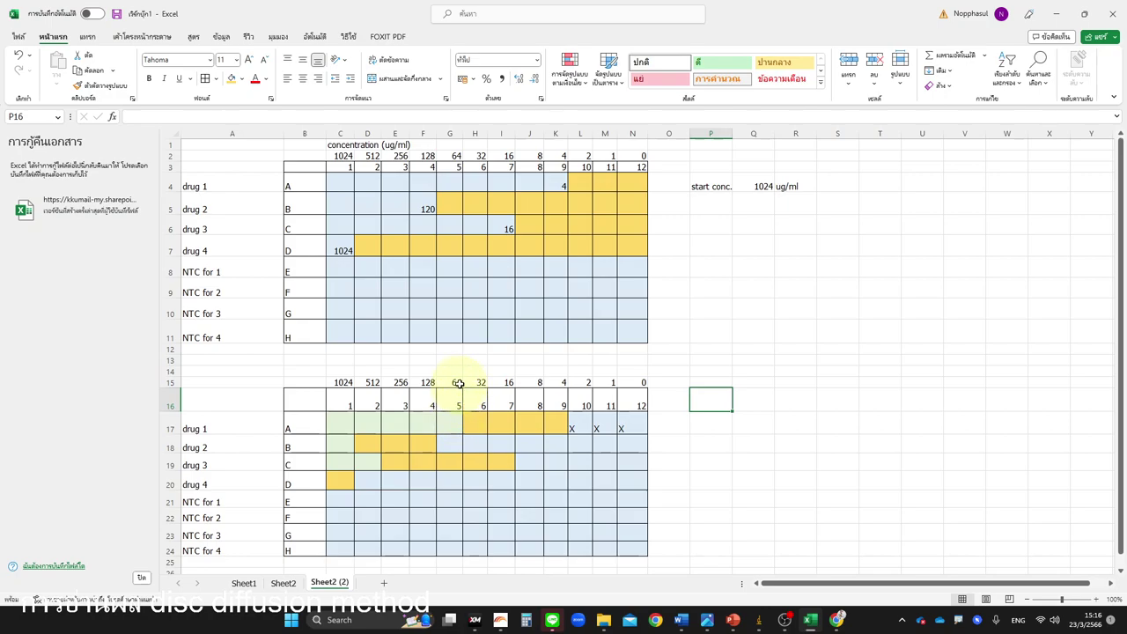
# Enter 64 in the lower plate's drug 1 well 5 (G17) and 1024 in drug 2 well 1 (C18)
pyautogui.click(450, 426)
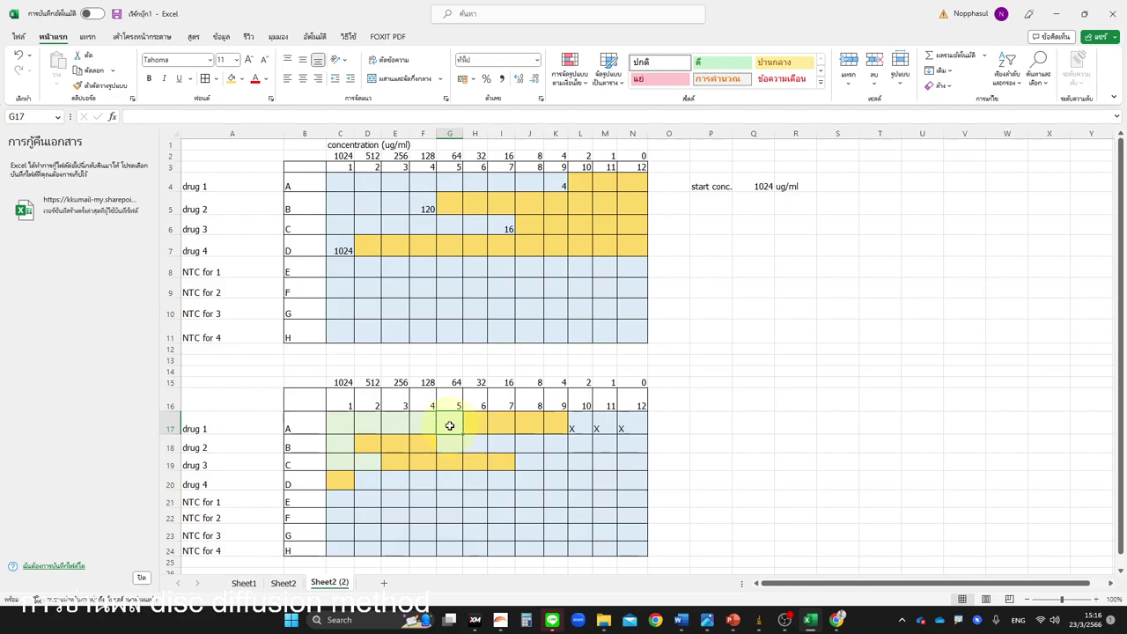
pyautogui.write('64')
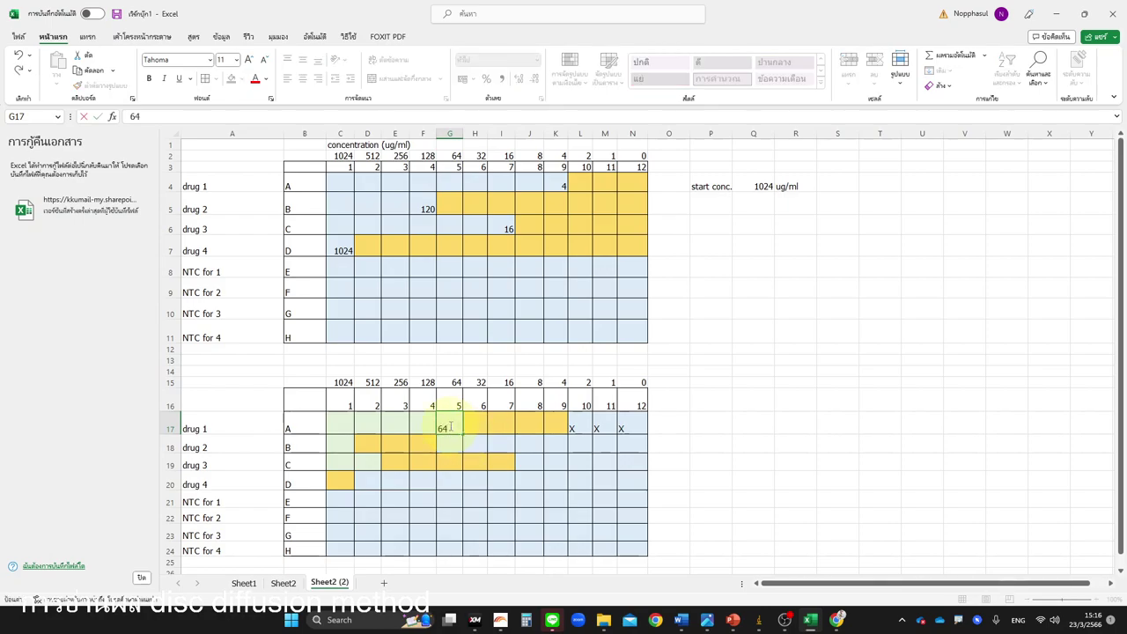
pyautogui.press('Return')
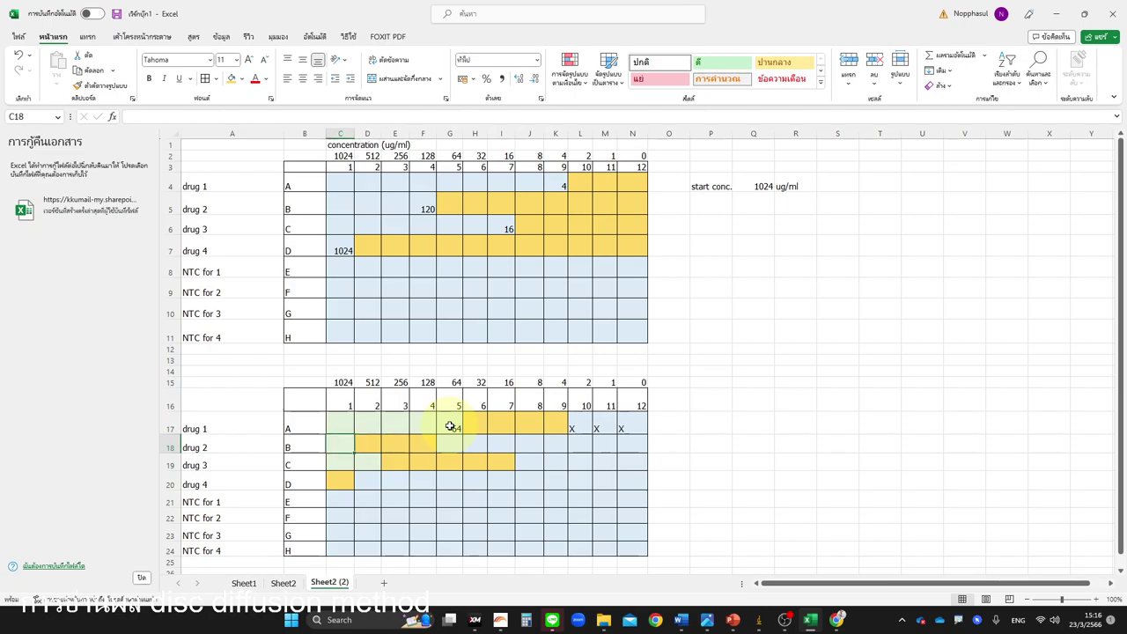
pyautogui.write('1024')
pyautogui.press('Return')
# Enter 512 in the lower plate's drug 3 well 2 (D19) and >1024 in drug 4 well 1 (C20)
pyautogui.press('Right')
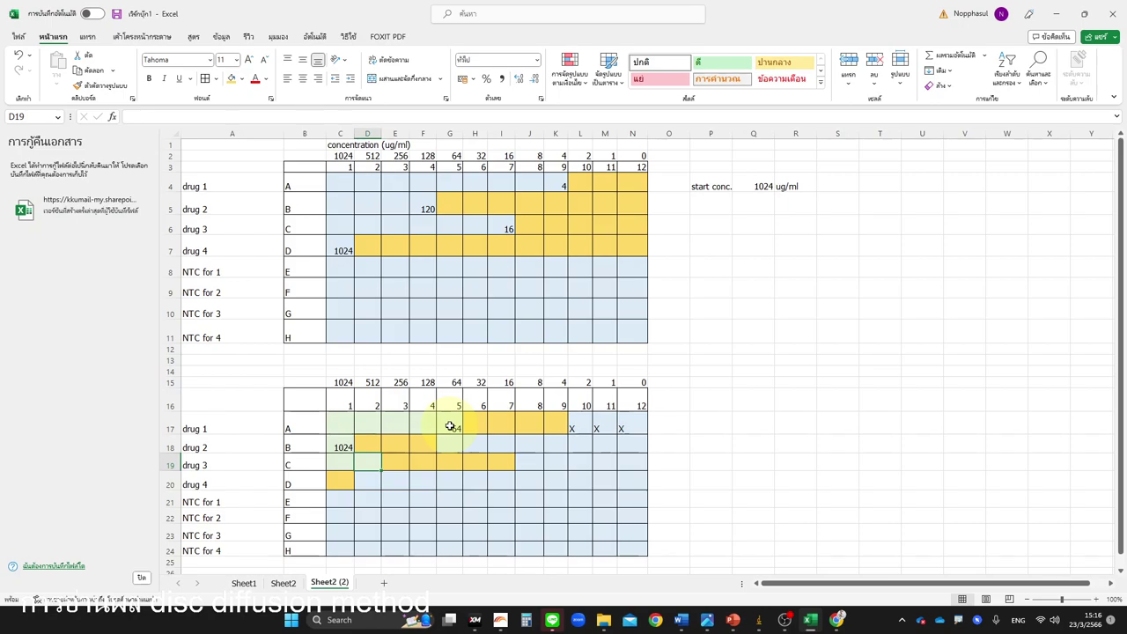
pyautogui.write('512')
pyautogui.press('Return')
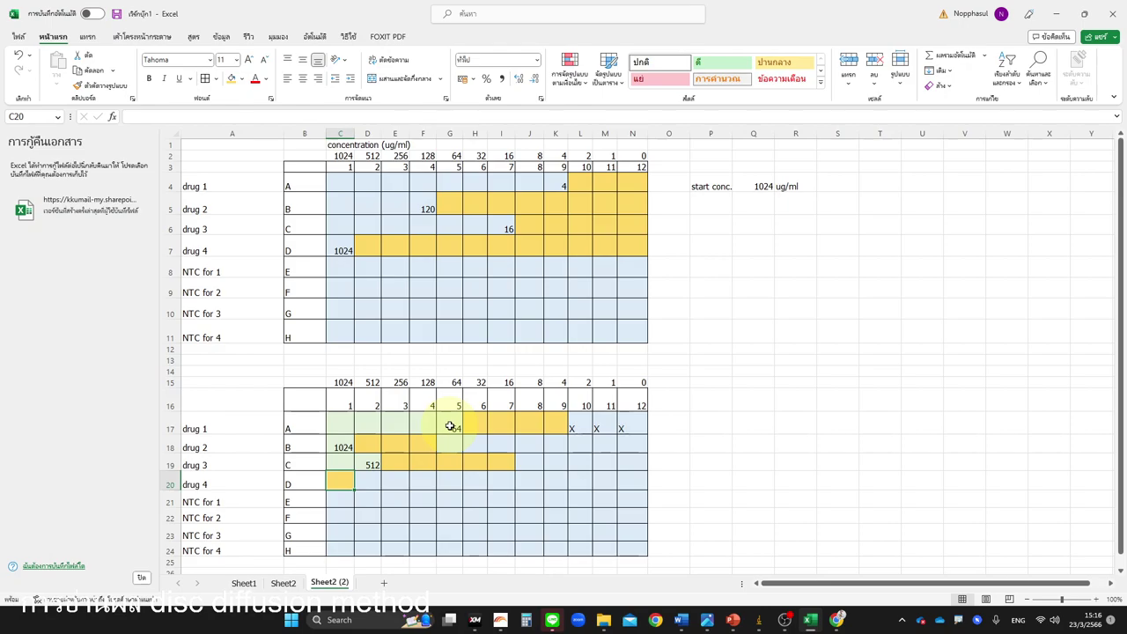
pyautogui.write('>10')
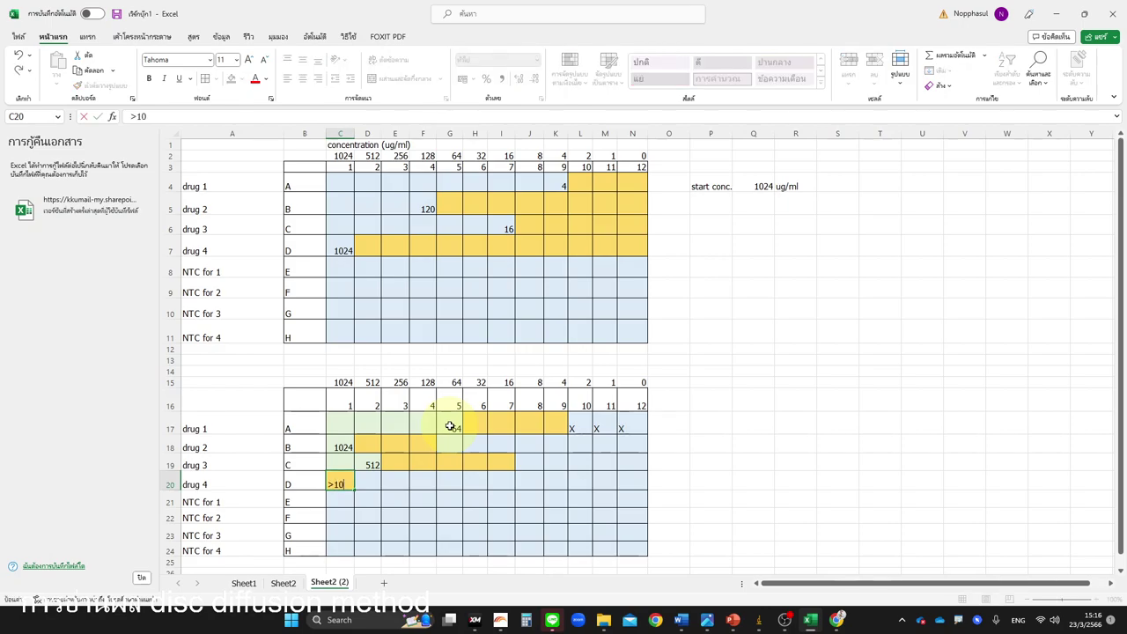
pyautogui.write('24')
pyautogui.press('Return')
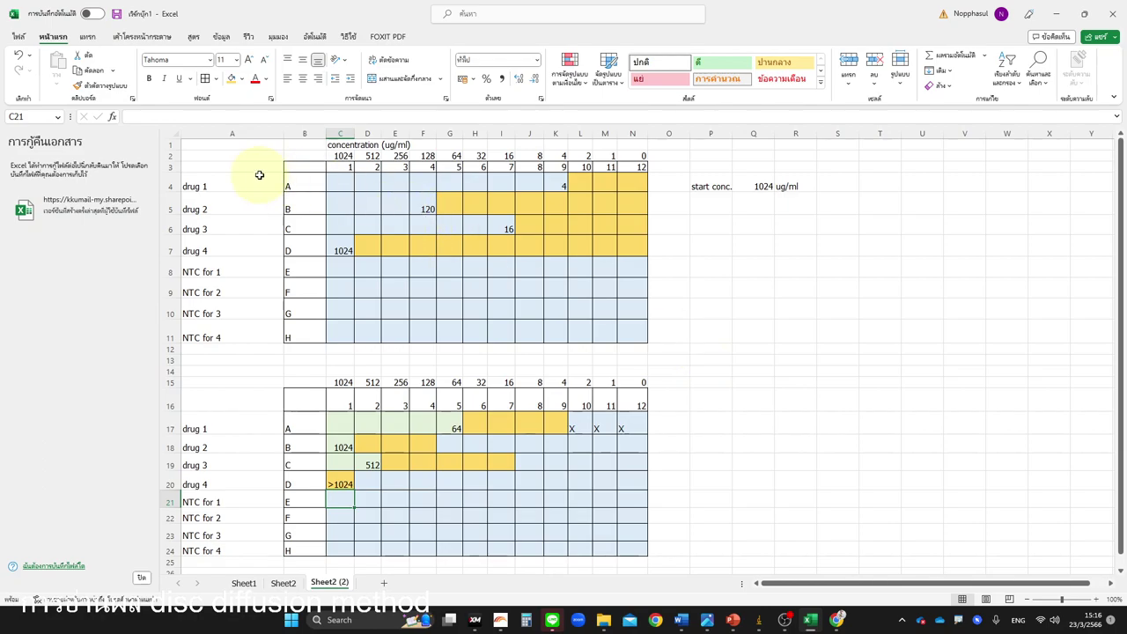
# Compare the recorded values for drugs 1 to 4 between the upper and lower plates
pyautogui.moveTo(216, 181); pyautogui.dragTo(556, 192)
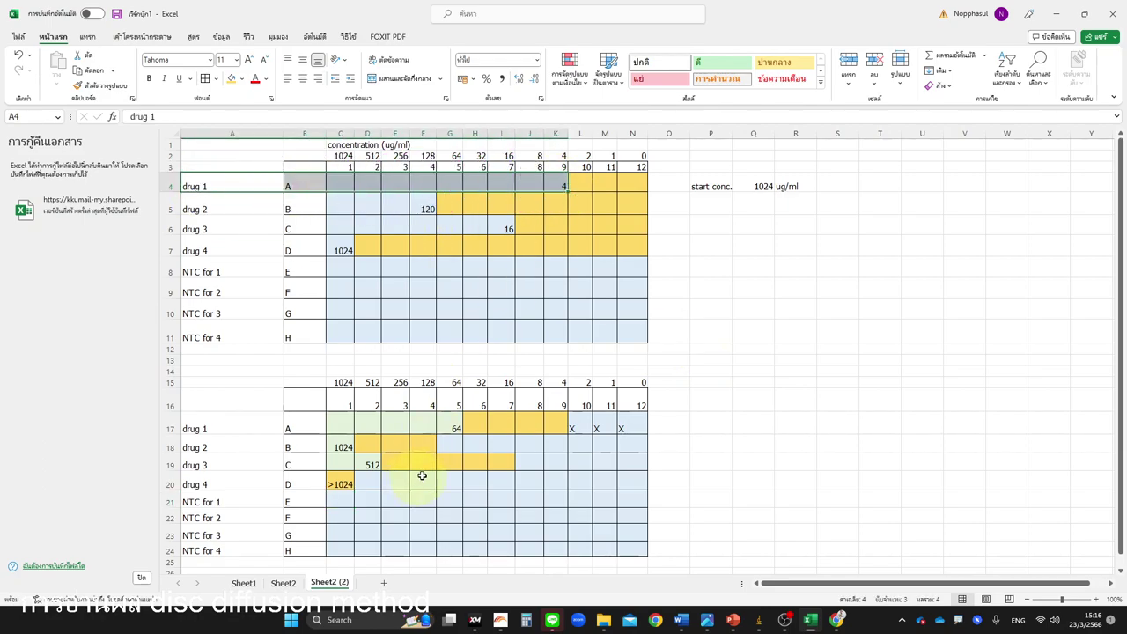
pyautogui.click(564, 183)
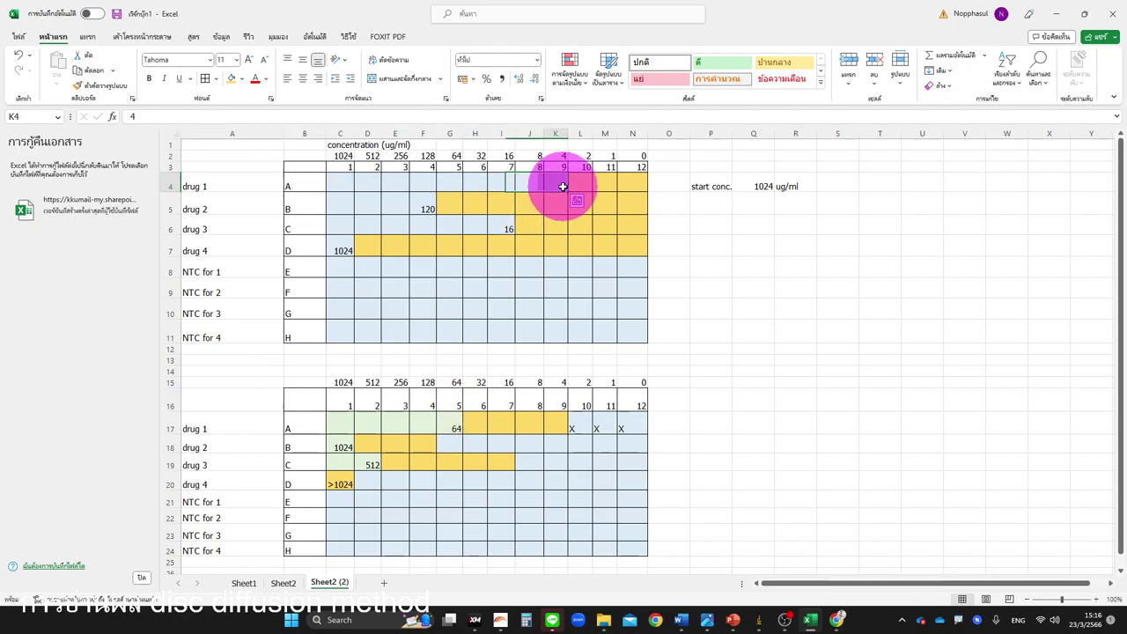
pyautogui.click(453, 427)
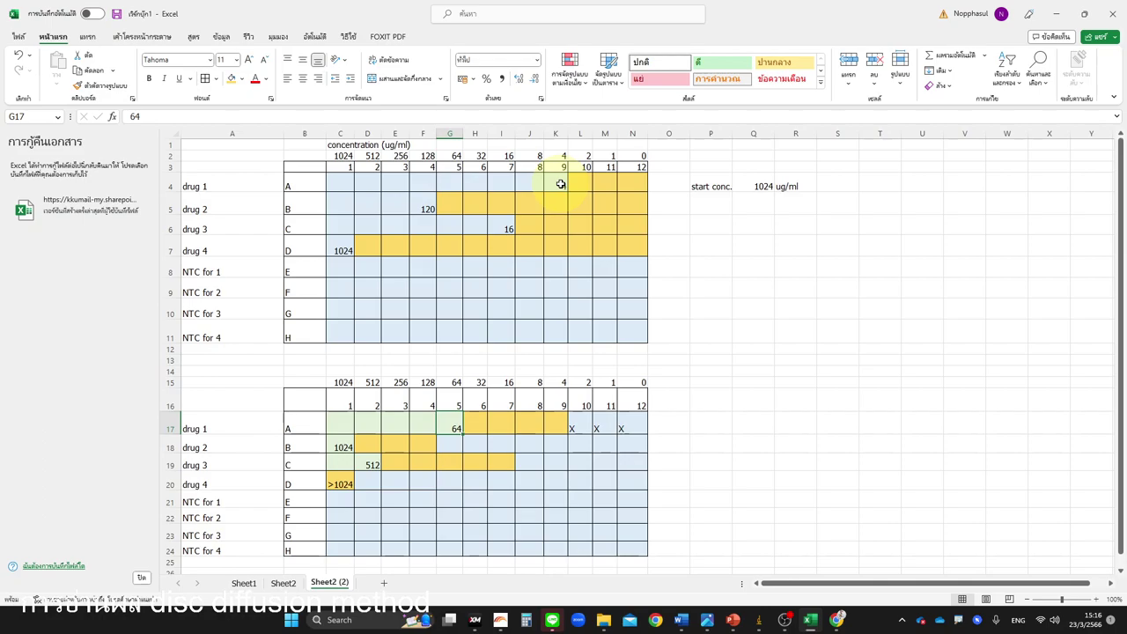
pyautogui.click(338, 447)
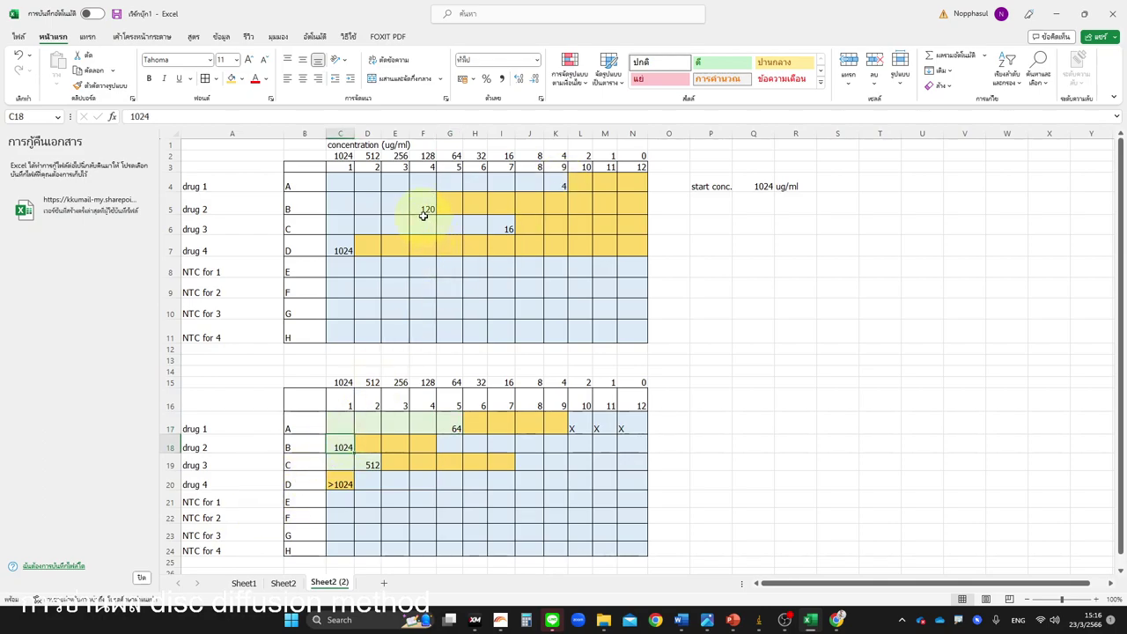
pyautogui.click(371, 464)
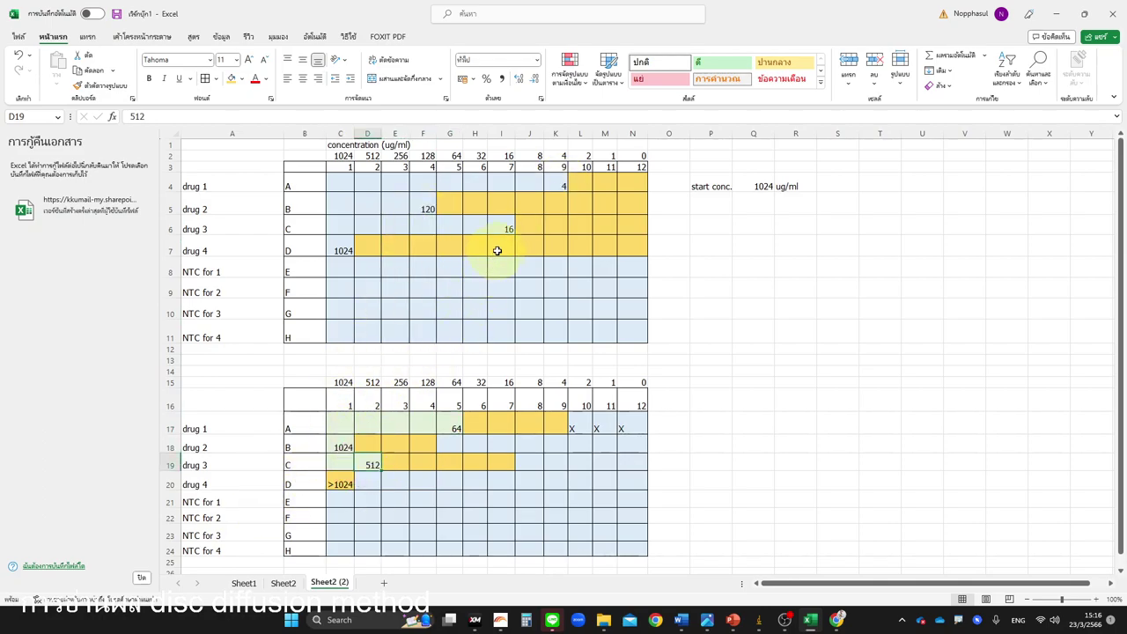
pyautogui.click(341, 482)
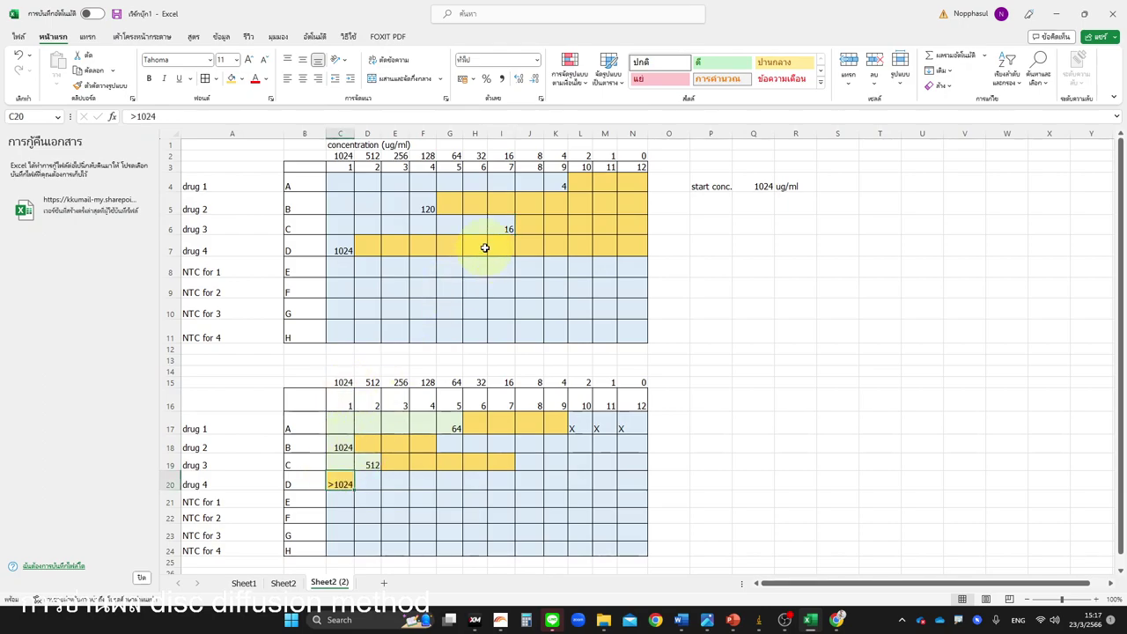
pyautogui.click(340, 251)
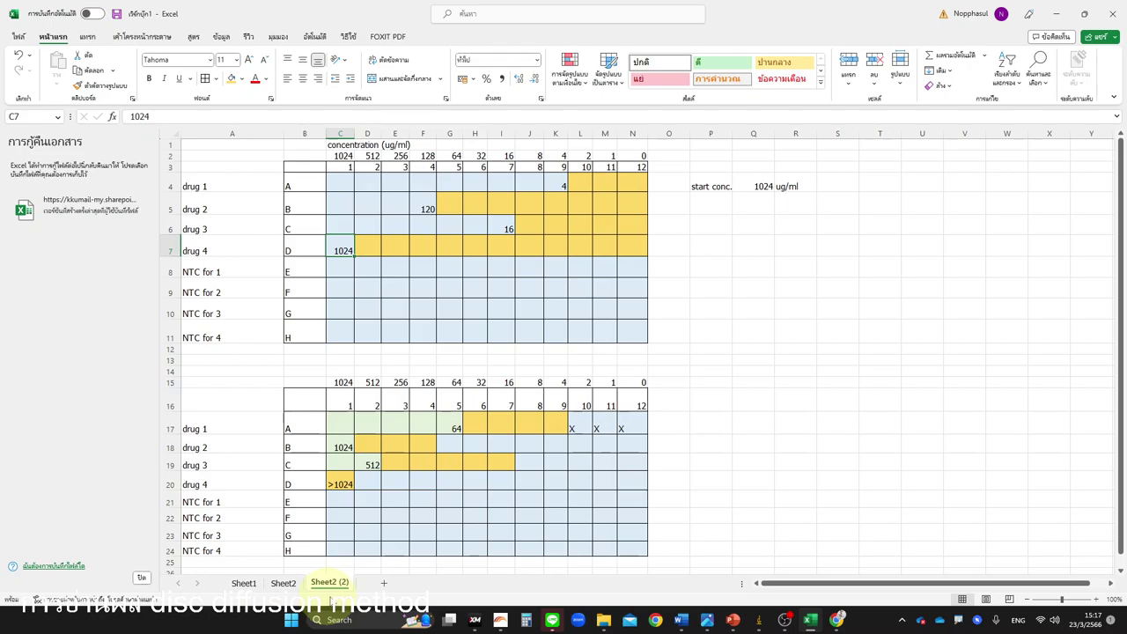
pyautogui.moveTo(799, 631)
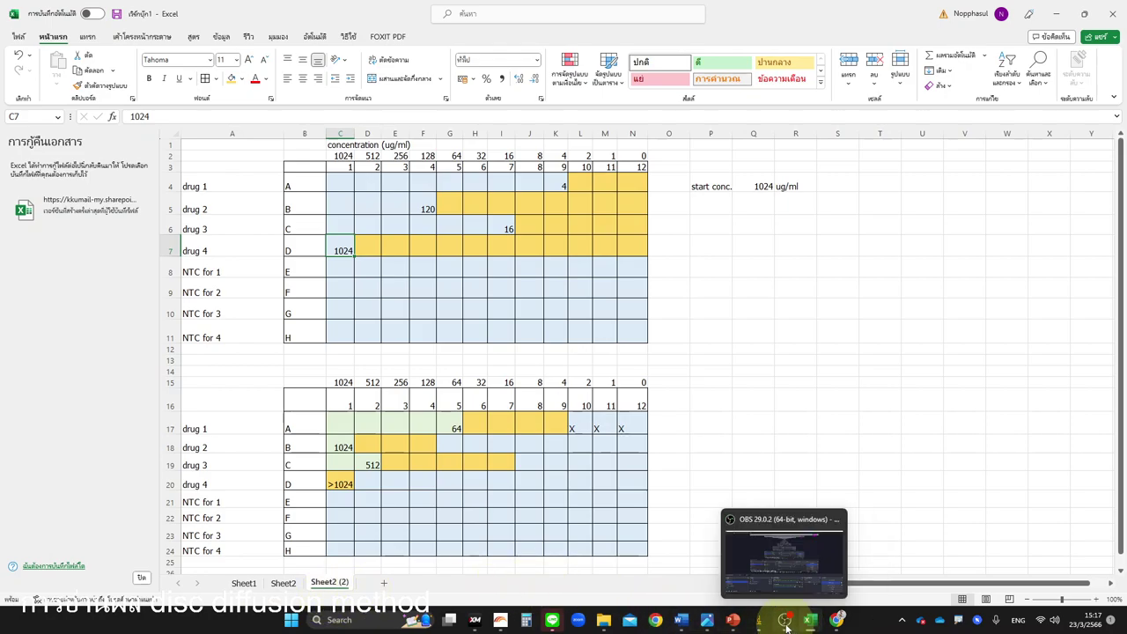